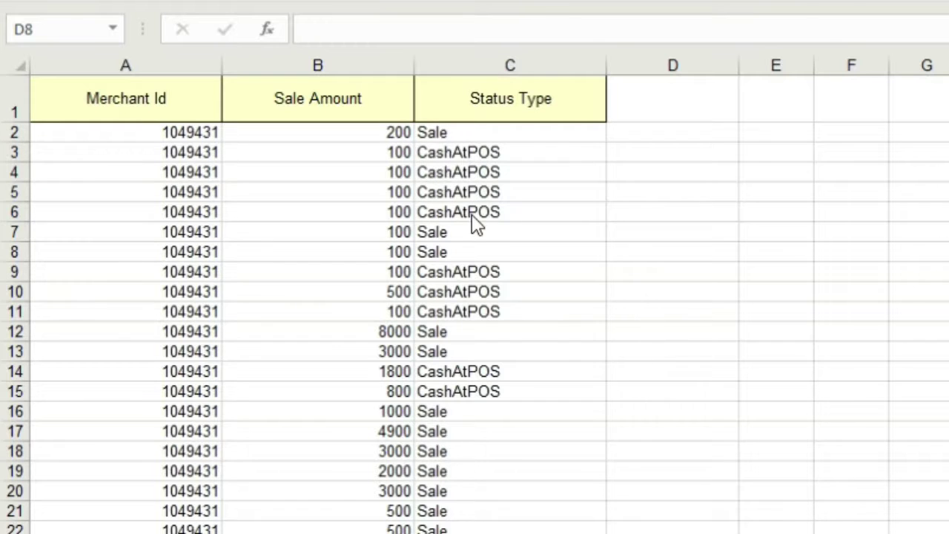
Enter the label 'No of CashAtPOS' in D12, correcting its capitals
left_click(656, 333)
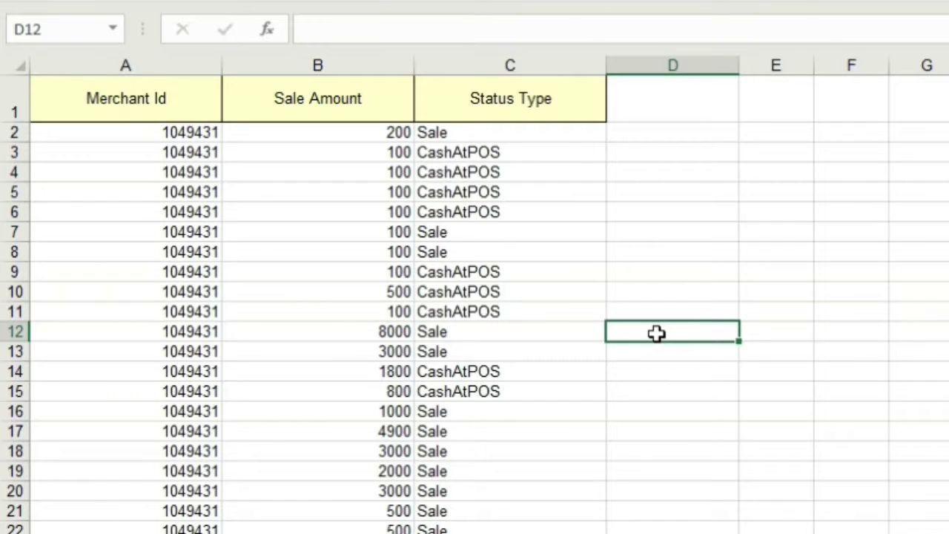
type("No of CashAtPos")
key("BackSpace")
type("Os")
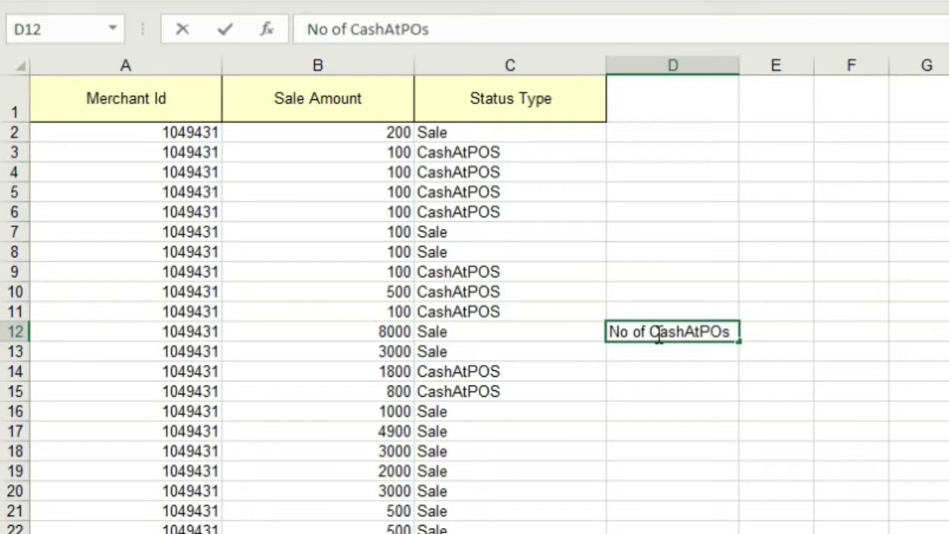
key("BackSpace")
type("S")
Add the label 'No of Sale' in D13
left_click(659, 356)
type("No of ")
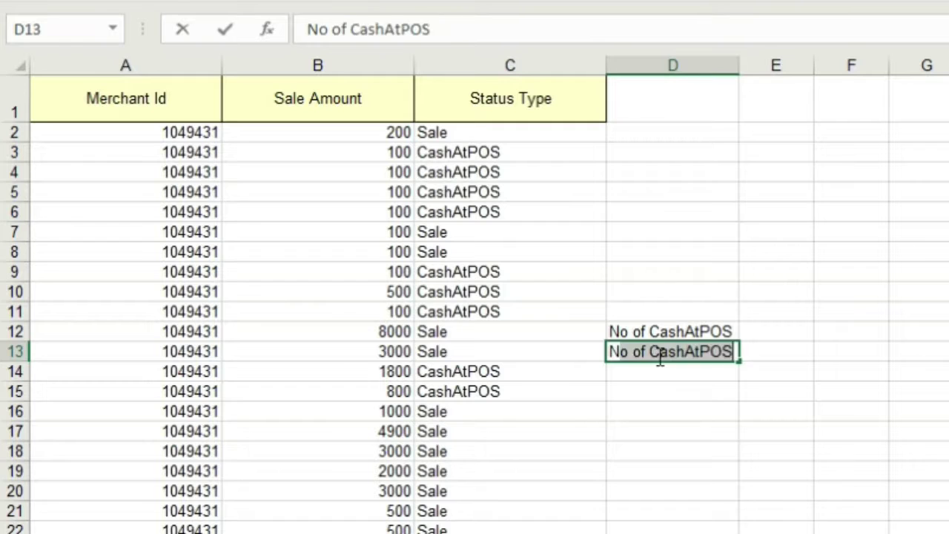
type("Sales")
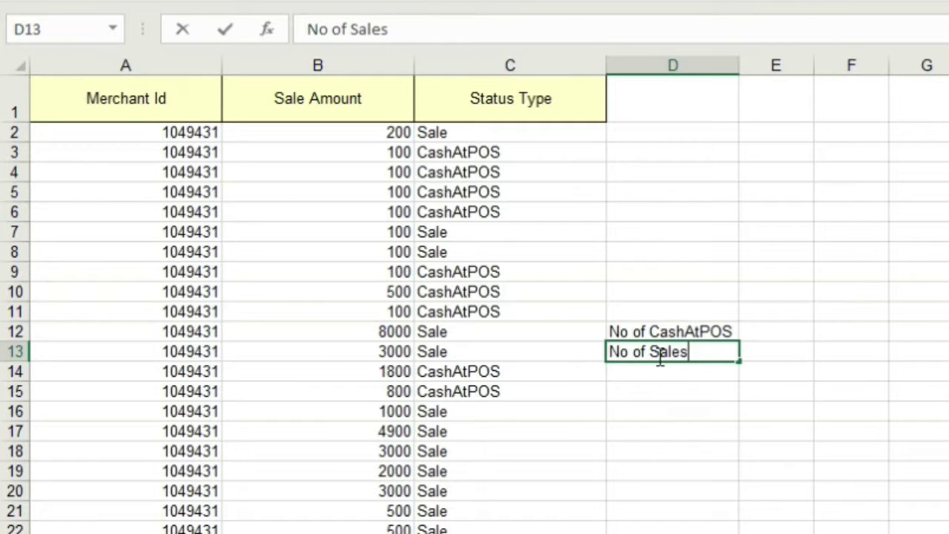
left_click(777, 328)
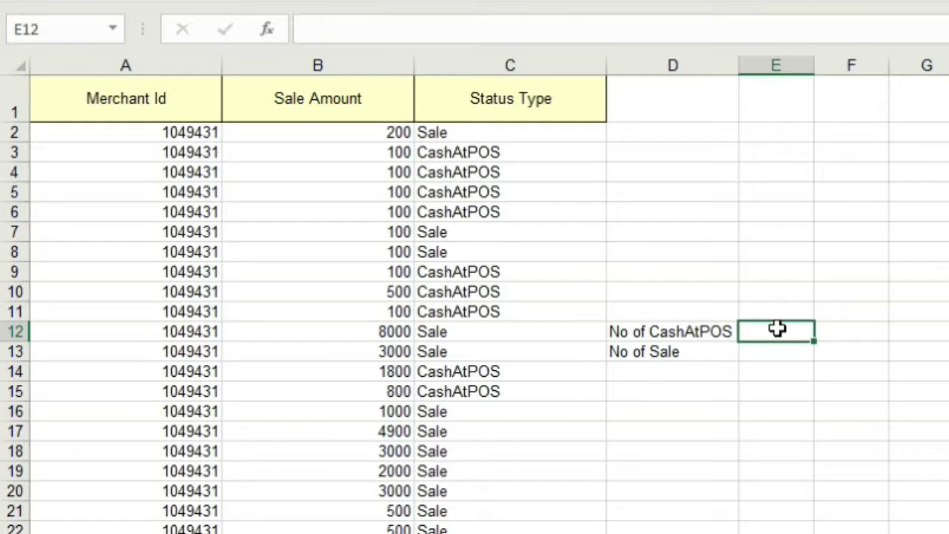
Begin =COUNTIF( in E12, choosing COUNTIF rather than COUNTIFS from the autocomplete list
type("=")
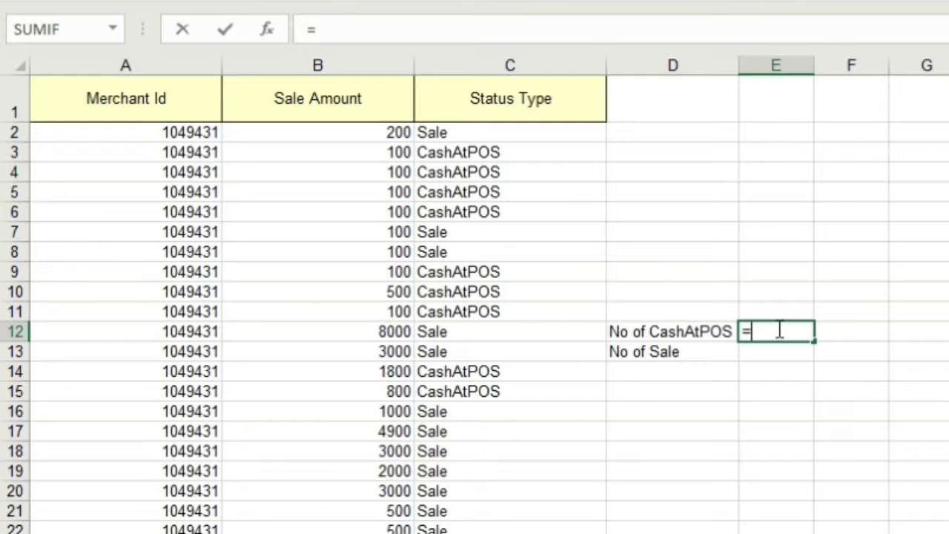
type("co")
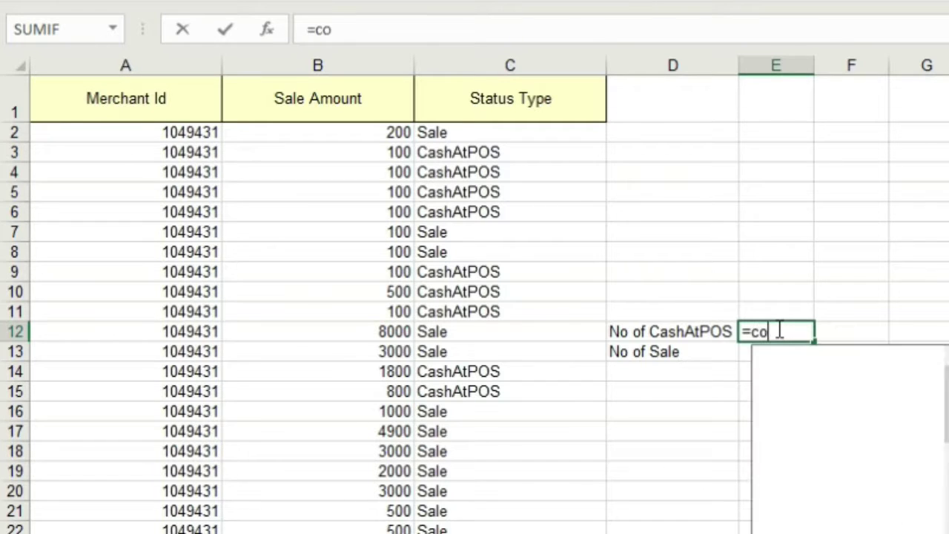
type("unt")
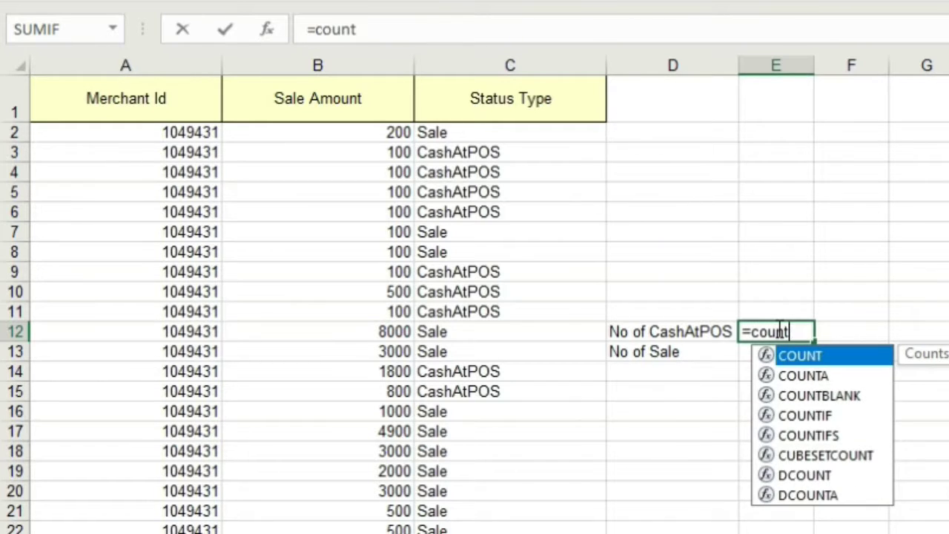
type("if")
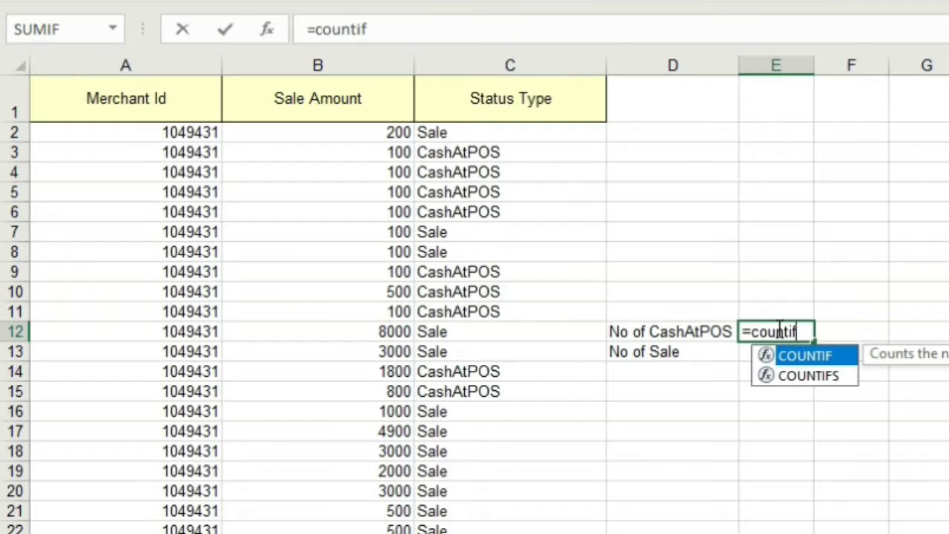
key("Down")
key("Up")
key("Down")
key("Up")
key("Down")
key("Up")
key("Down")
key("Up")
key("Down")
key("Up")
key("Down")
key("Up")
key("Down")
key("Up")
key("Tab")
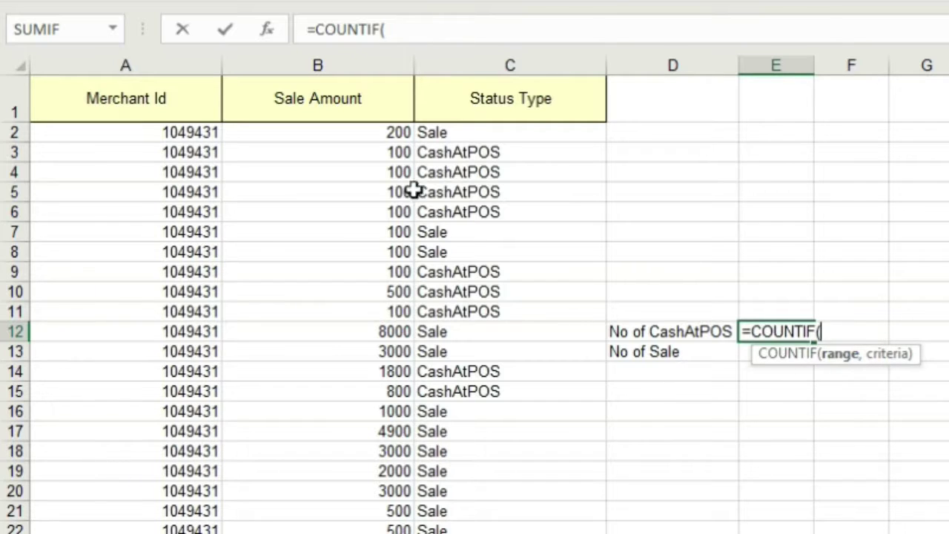
Set C2:C25 as the COUNTIF range in E12
left_click(442, 132)
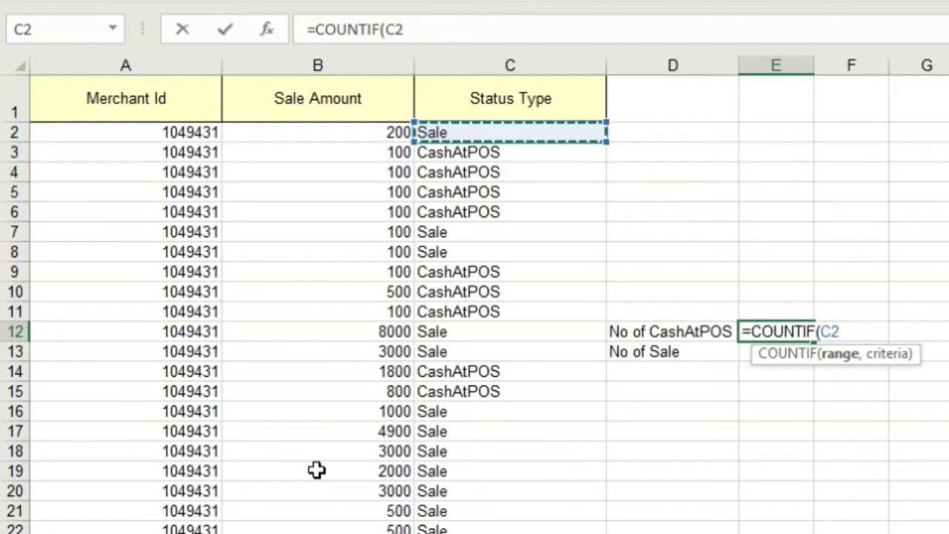
key("shift+Down")
key("shift+Down")
key("shift+Down")
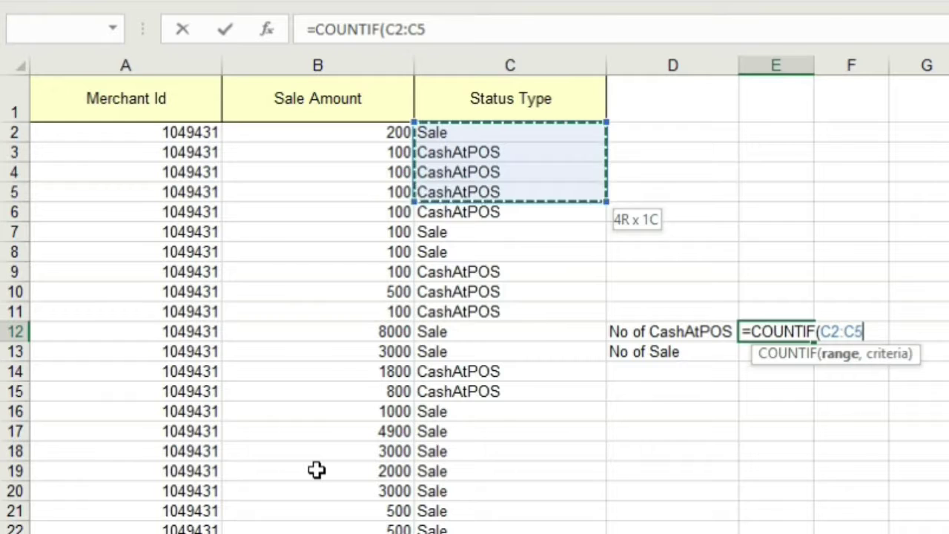
key("shift+Down")
key("shift+Down")
key("shift+Down")
key("shift+Down")
key("shift+Down")
key("shift+Down")
key("shift+Down")
key("shift+Down")
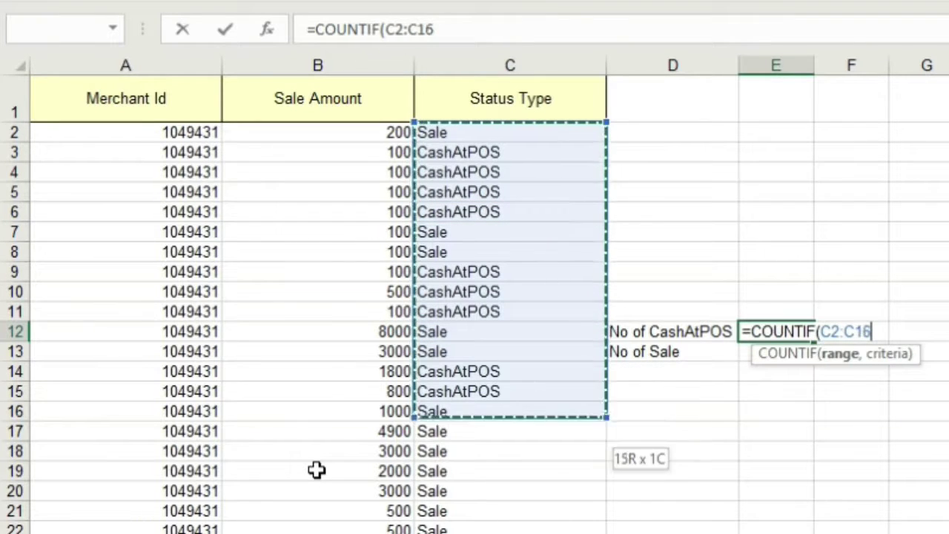
key("shift+Down")
key("shift+Down")
key("shift+Down")
key("shift+Down")
key("shift+Down")
key("shift+Down")
key("shift+Down")
key("shift+Down")
key("shift+Down")
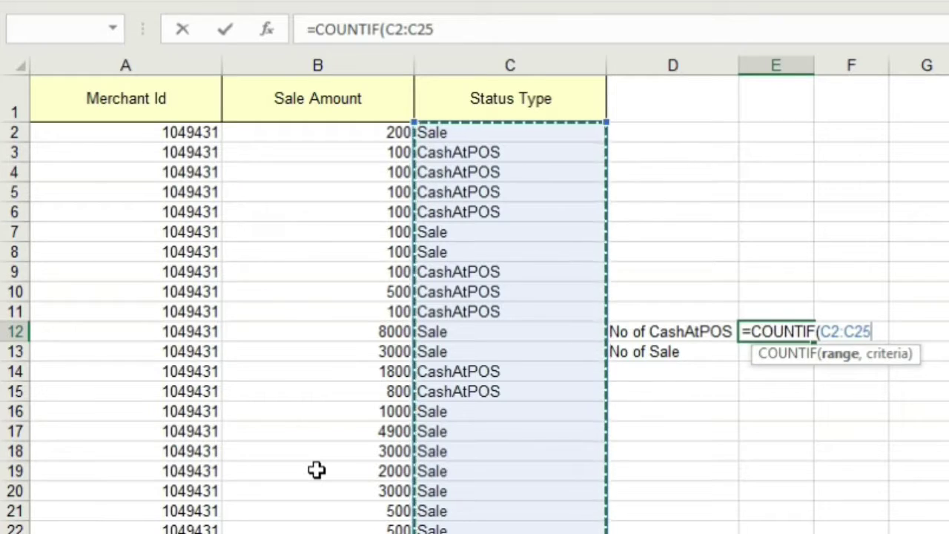
type(",")
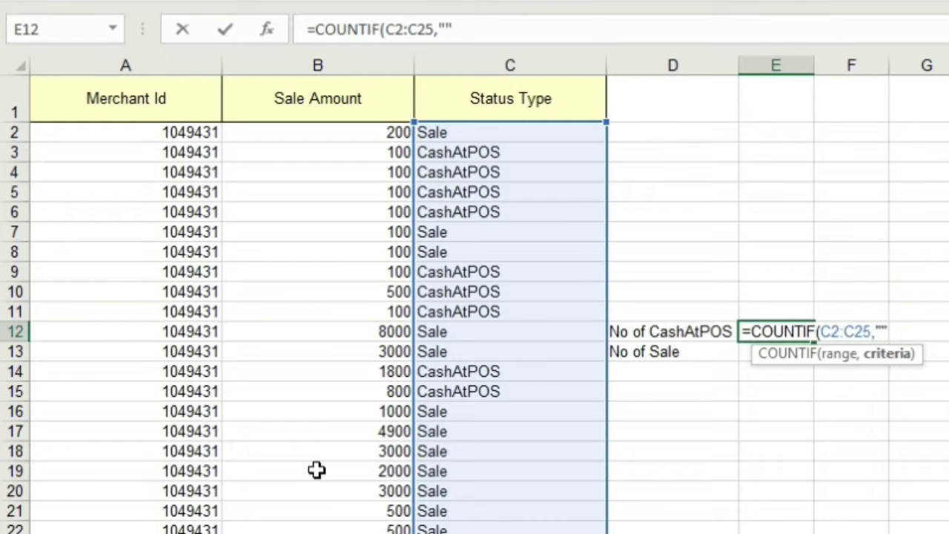
Enter "CashAtPOS" as the criteria so E12 returns 9
key("Left")
key("Right")
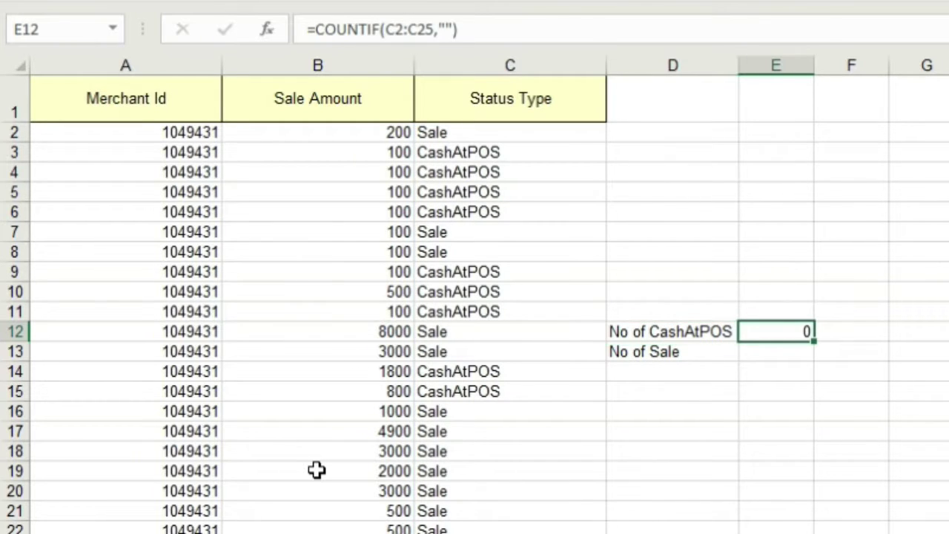
key("F2")
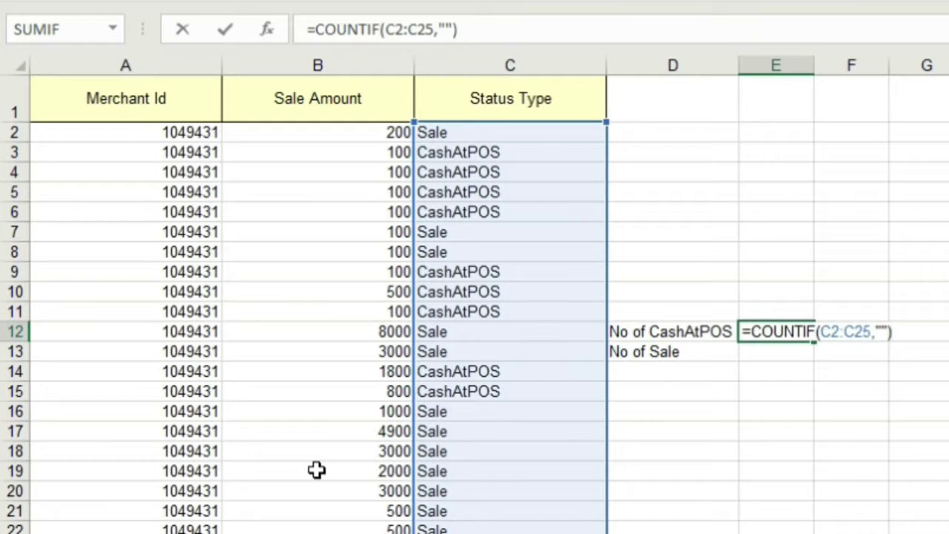
key("Left")
key("Left")
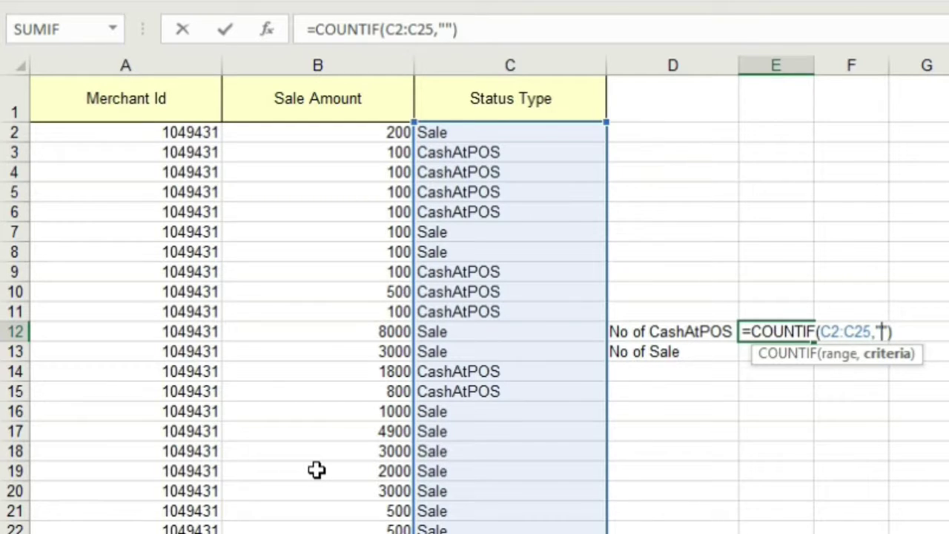
type("CashAtPOS")
key("End")
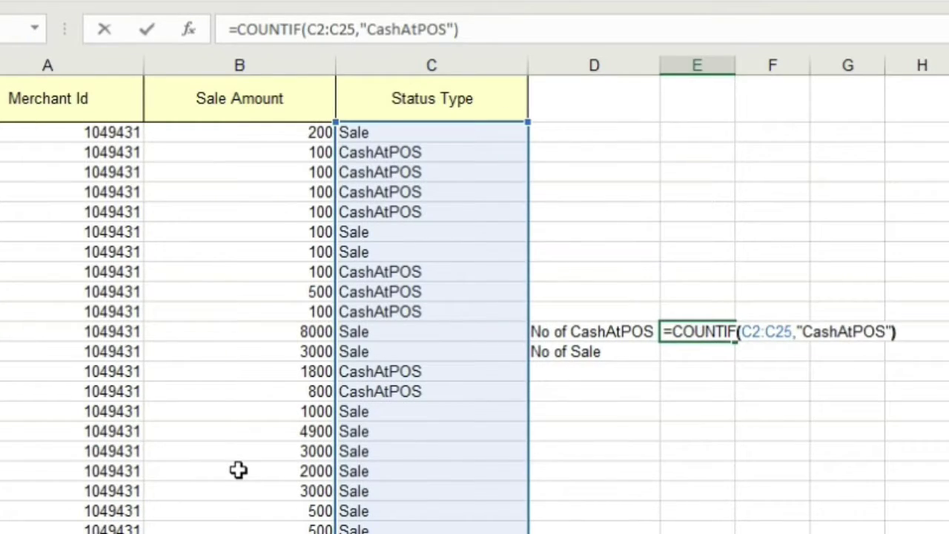
key("Return")
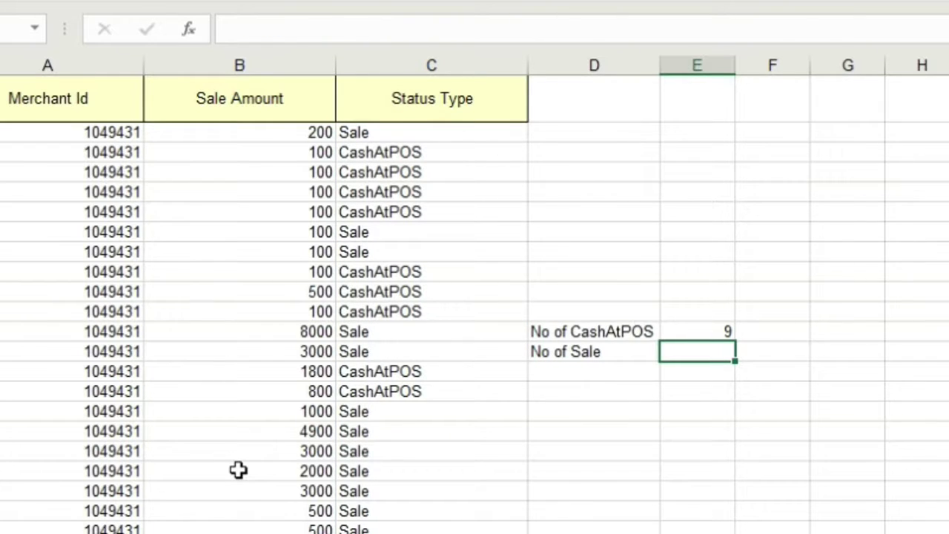
left_click(374, 152)
Review column C's status values, select E13 and switch to the Formulas ribbon
left_click(380, 169)
left_click(397, 213)
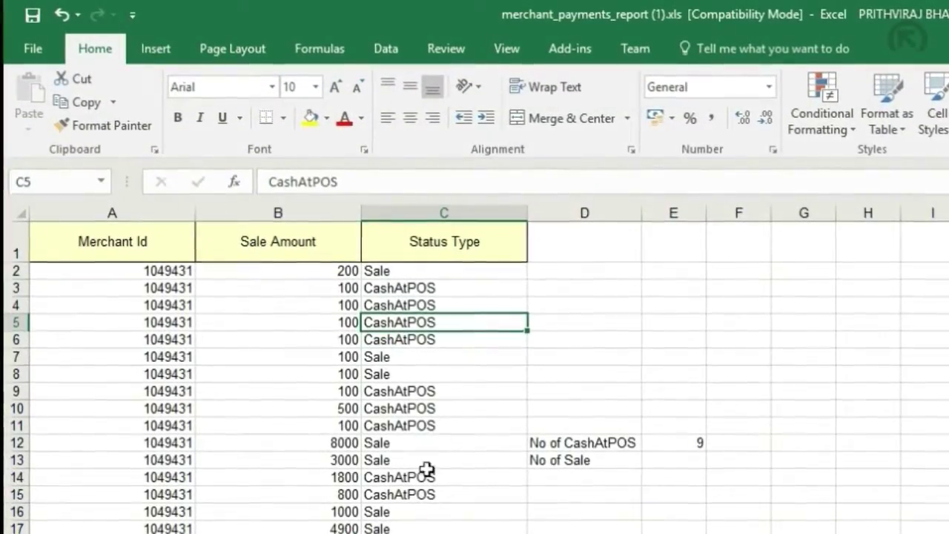
left_click(654, 461)
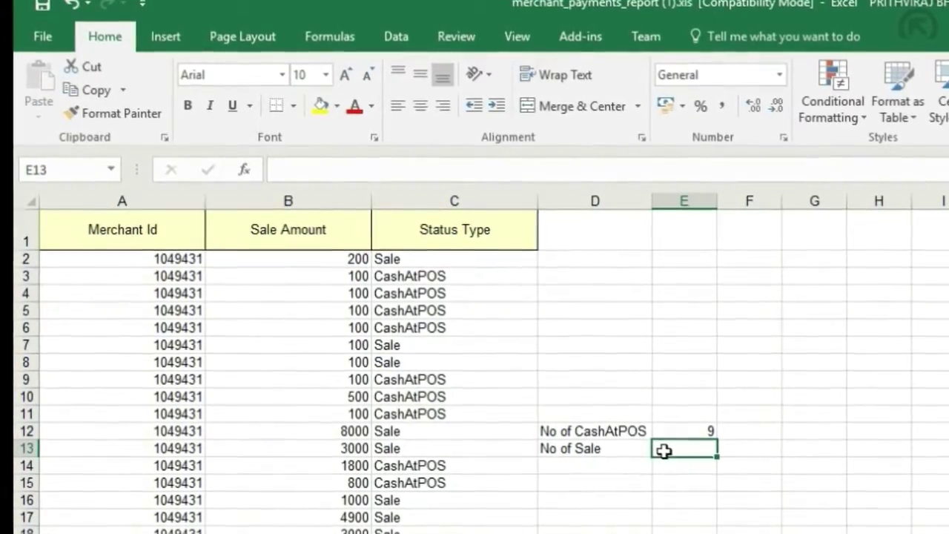
type("=")
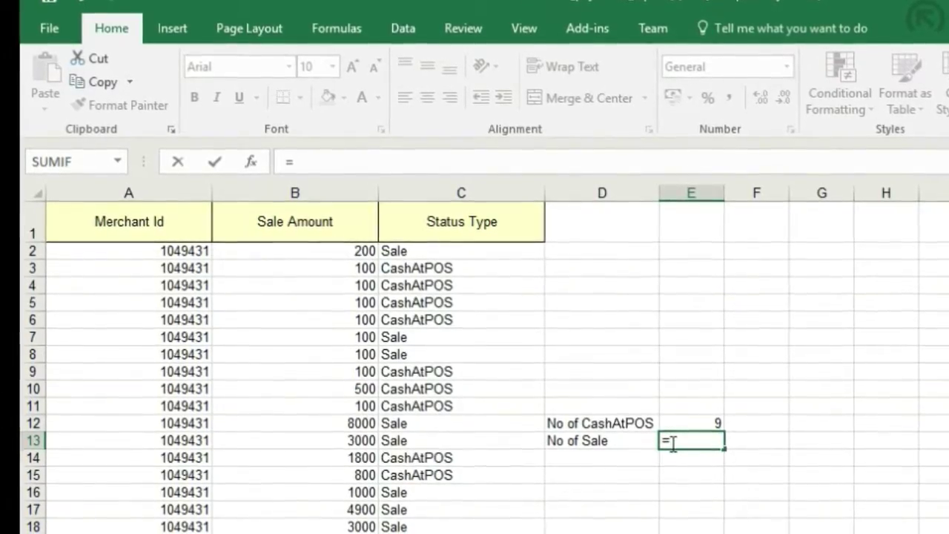
type("co")
key("BackSpace")
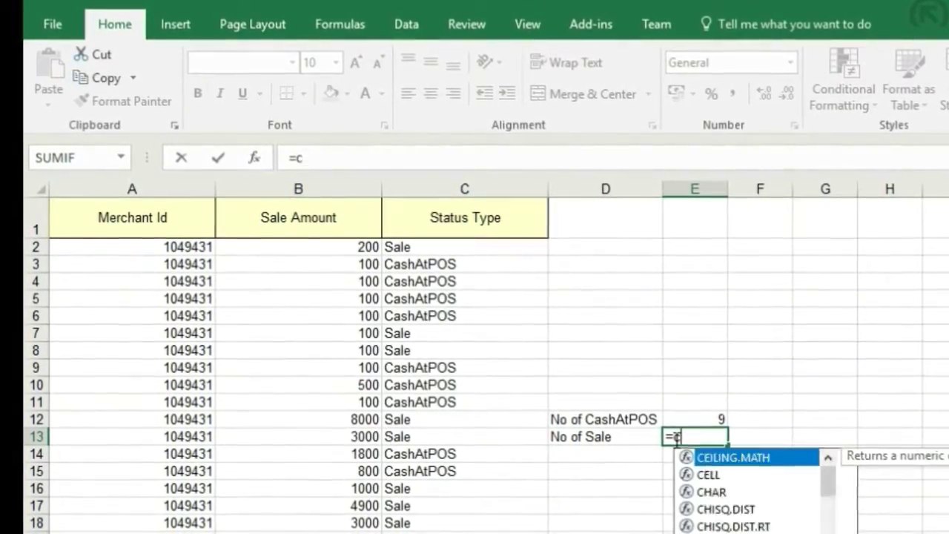
key("Escape")
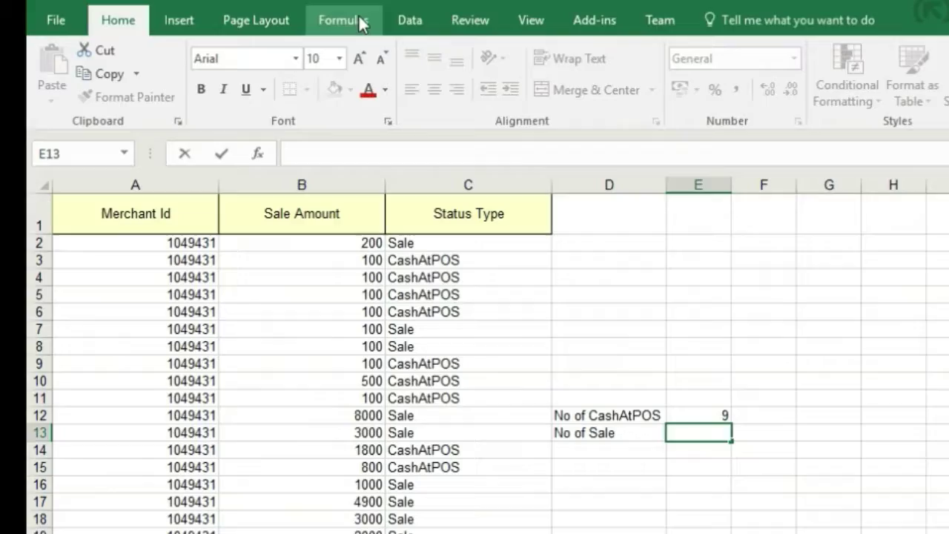
left_click(361, 22)
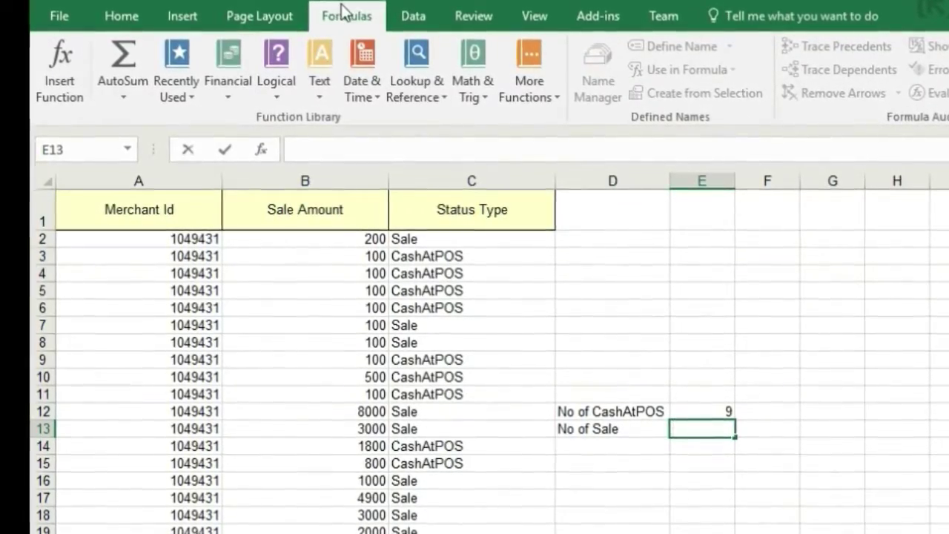
Search Insert Function for 'countif' and insert COUNTIF into E13
left_click(53, 79)
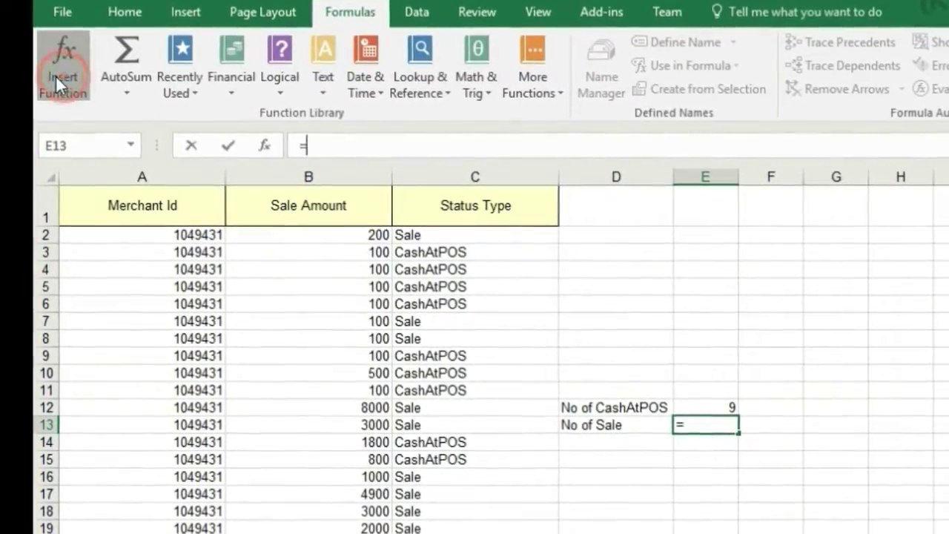
left_click(527, 335)
left_click(527, 335)
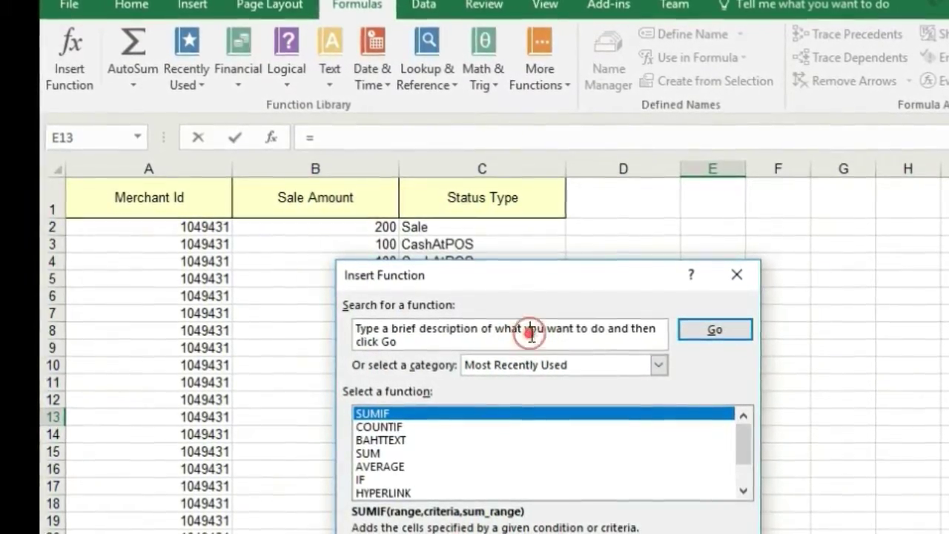
left_click(531, 334)
key("BackSpace")
key("BackSpace")
key("BackSpace")
key("BackSpace")
key("BackSpace")
key("BackSpace")
key("BackSpace")
key("BackSpace")
key("BackSpace")
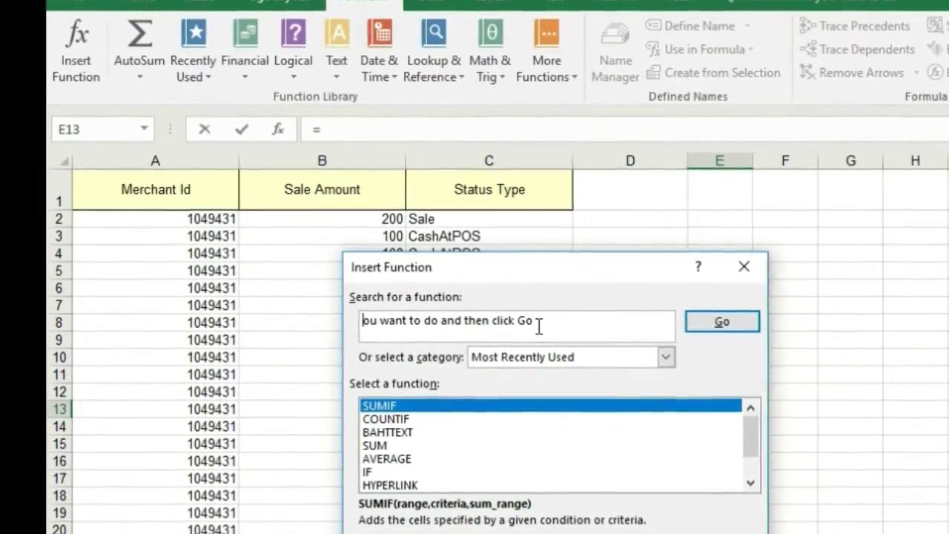
key("shift+End")
key("BackSpace")
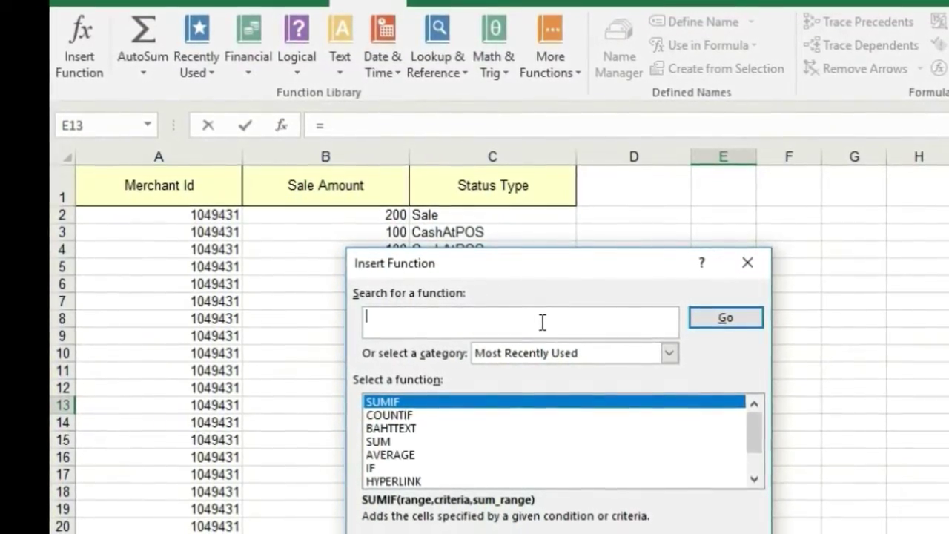
type("countif")
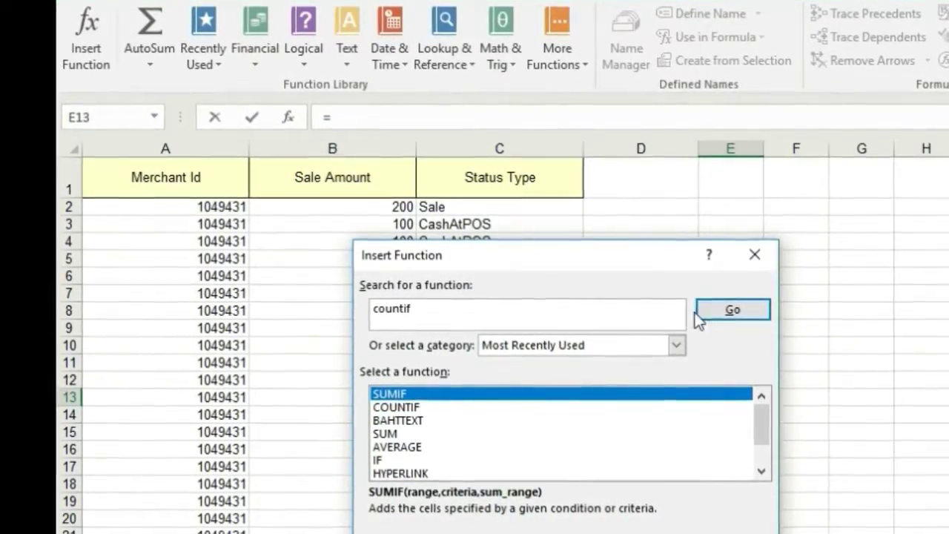
left_click(720, 312)
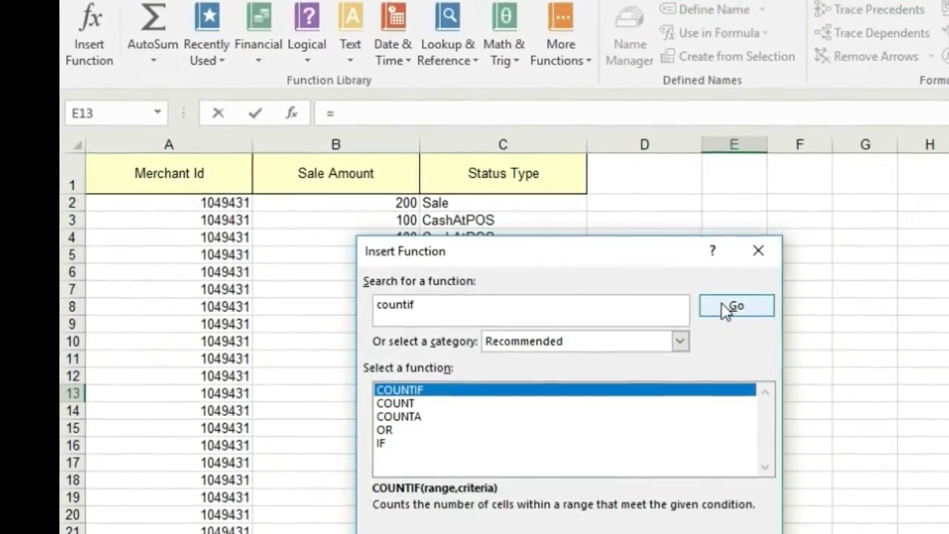
left_click(456, 393)
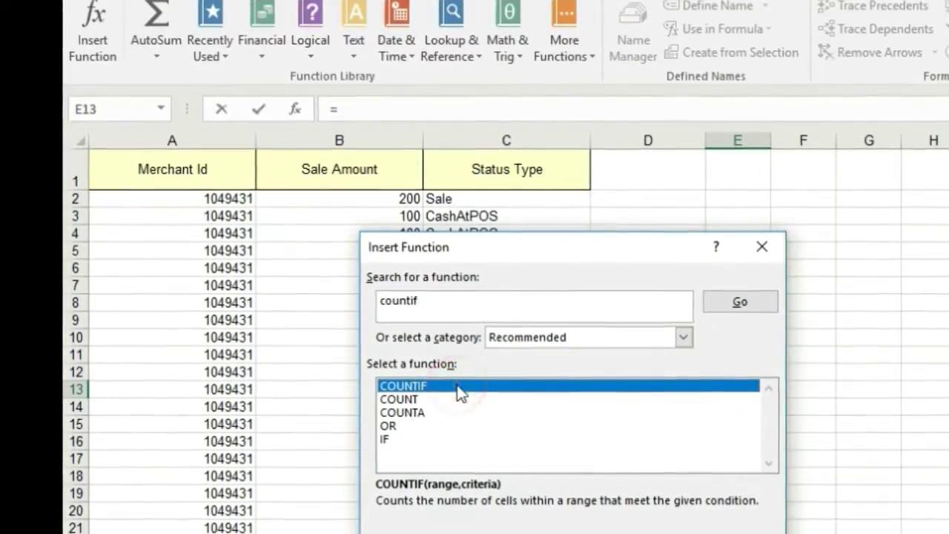
left_click(661, 531)
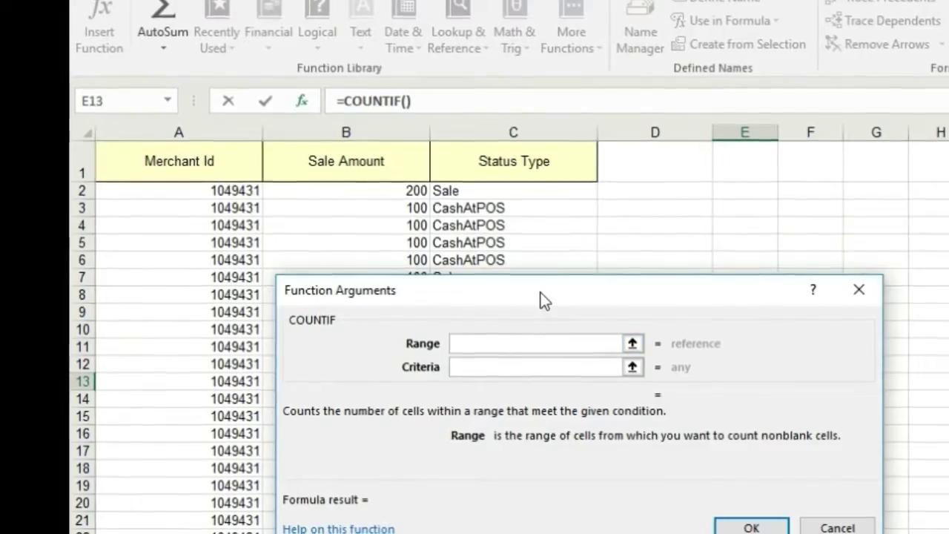
Give COUNTIF the range C2:C25 and criteria "Sale", so E13 returns 15
left_click_drag(543, 300, 920, 253)
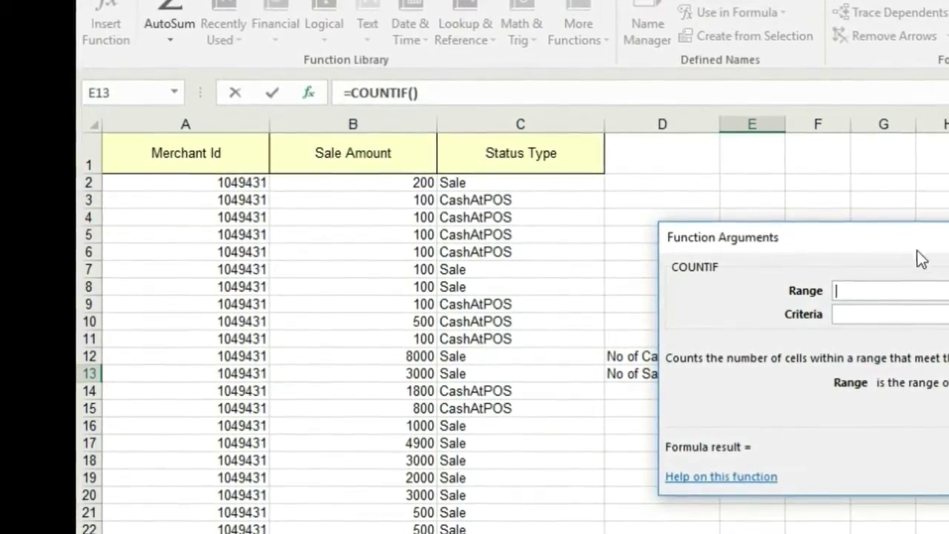
mouse_move(919, 258)
left_mouse_down()
mouse_move(948, 280)
mouse_move(836, 43)
left_mouse_up()
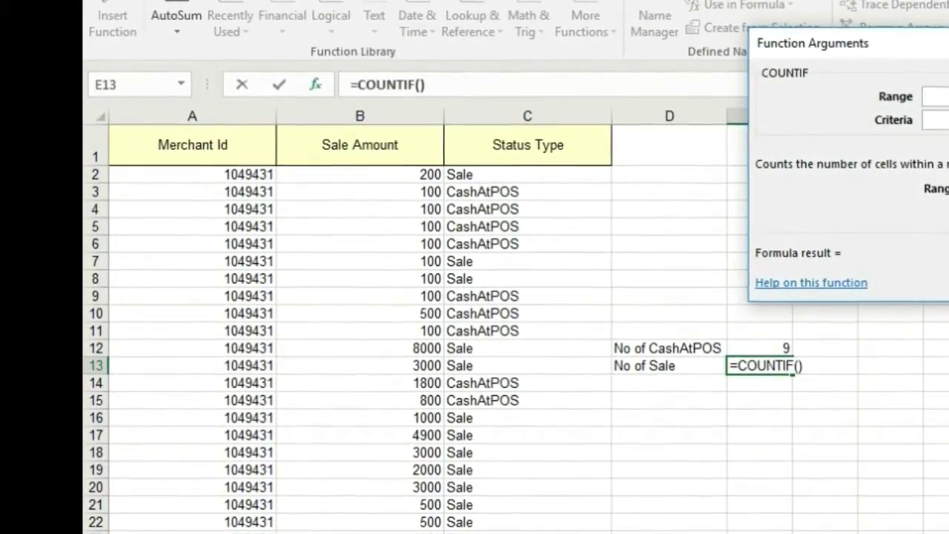
left_click(935, 96)
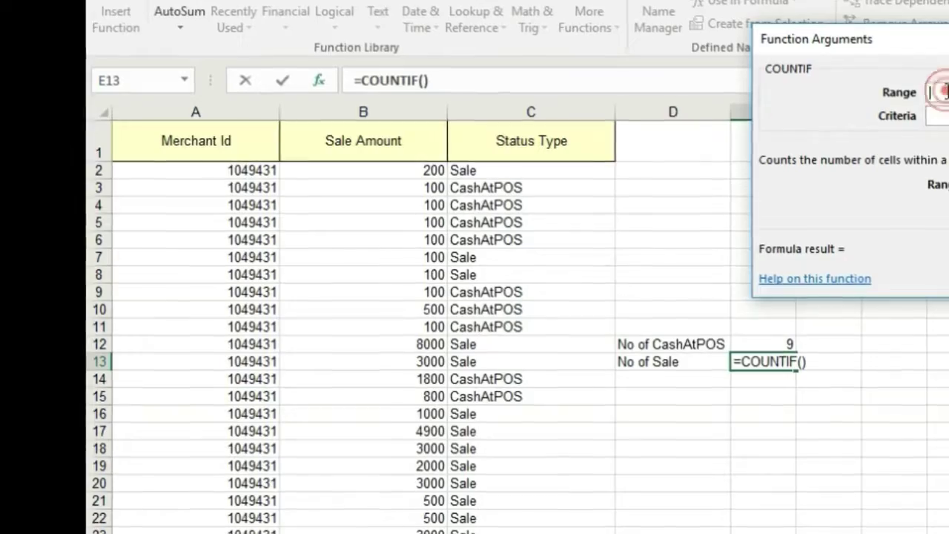
left_click(534, 162)
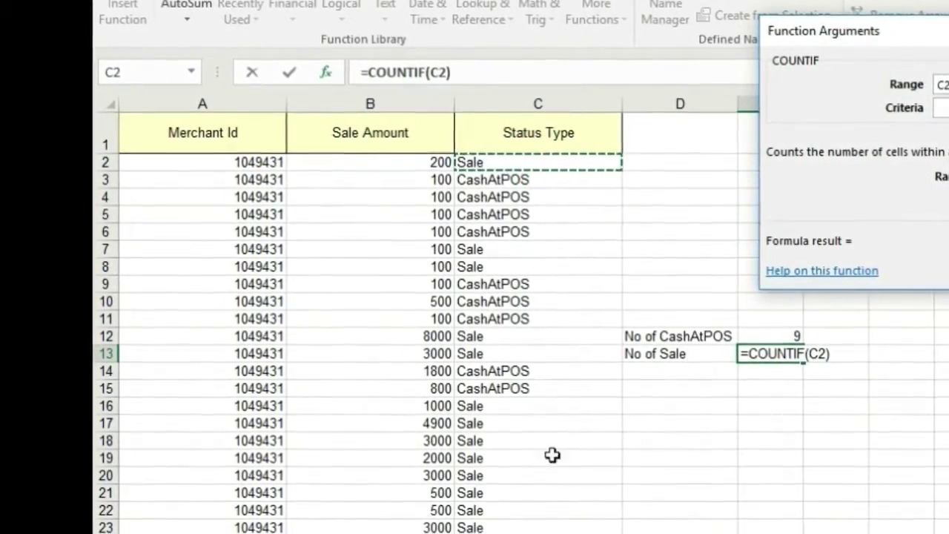
type("5")
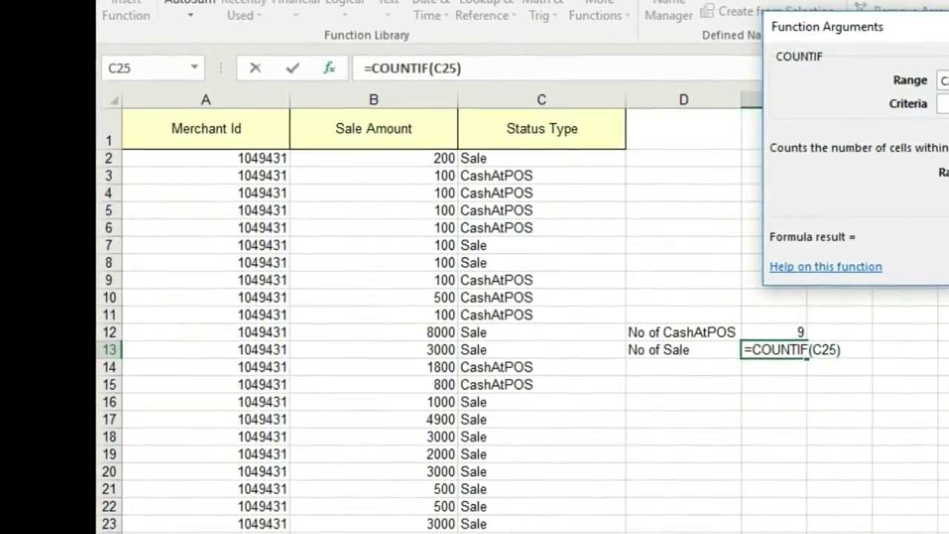
left_click(532, 158)
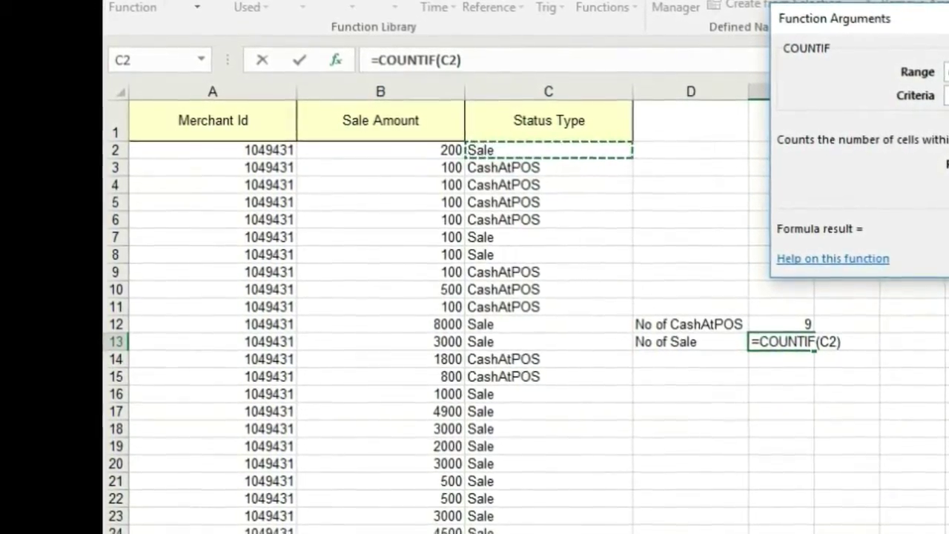
left_click(549, 150, "shift")
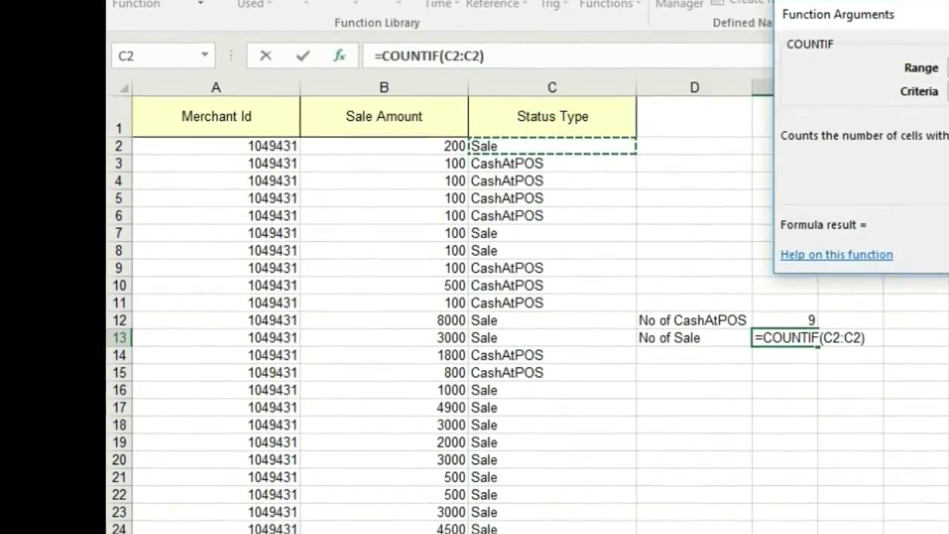
type("5")
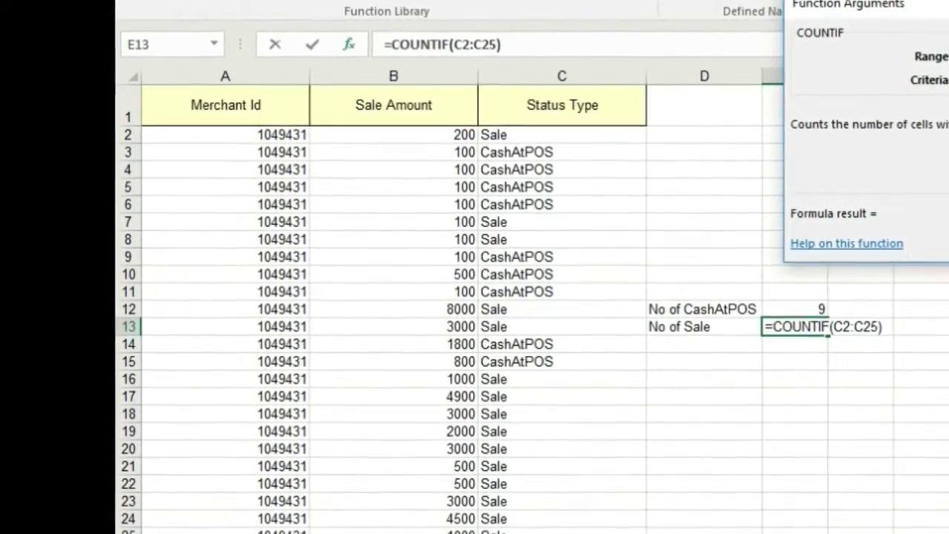
type(",\"")
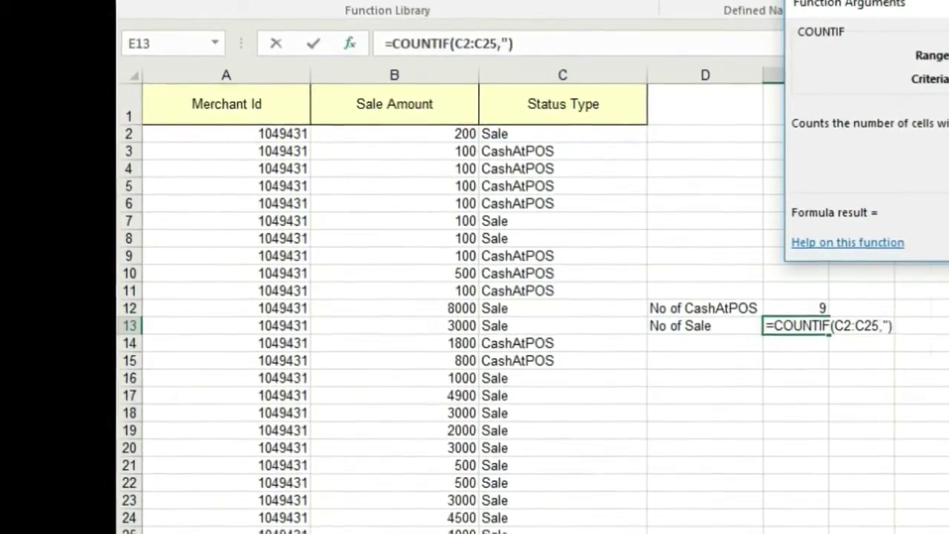
type("Sale\"")
key("Return")
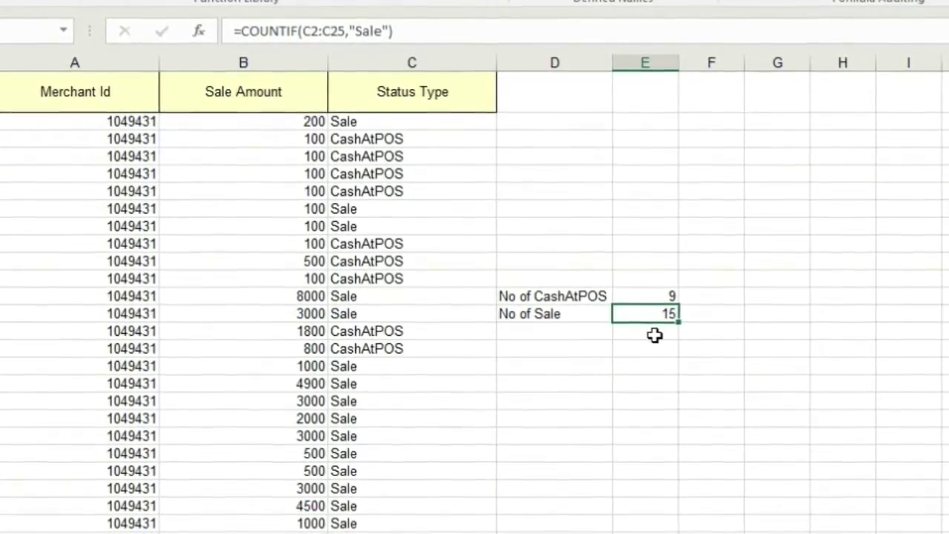
left_click(656, 332)
left_click(582, 331)
left_click(541, 310)
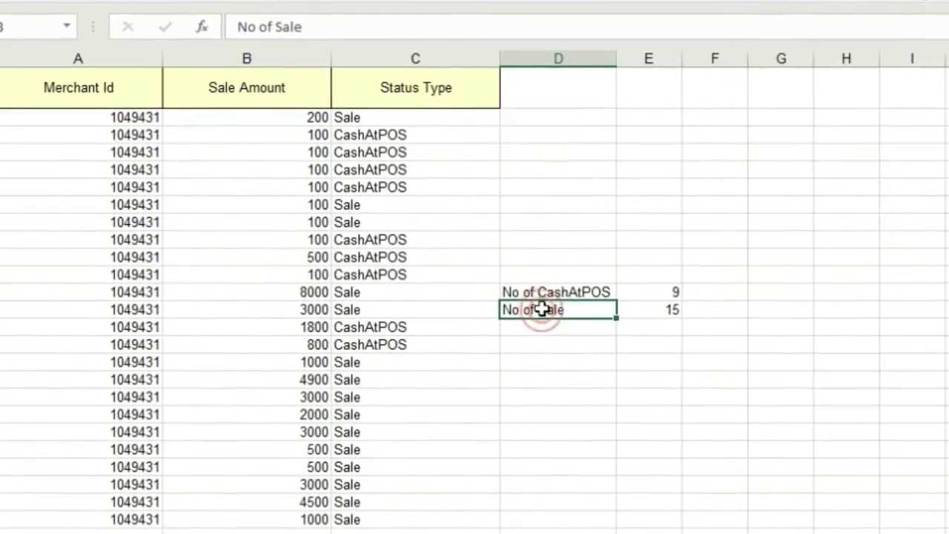
left_click(544, 293)
left_click(657, 289)
left_click(662, 306)
left_click(661, 289)
left_click(670, 303)
left_click(662, 286)
left_click(668, 301)
left_click(671, 282)
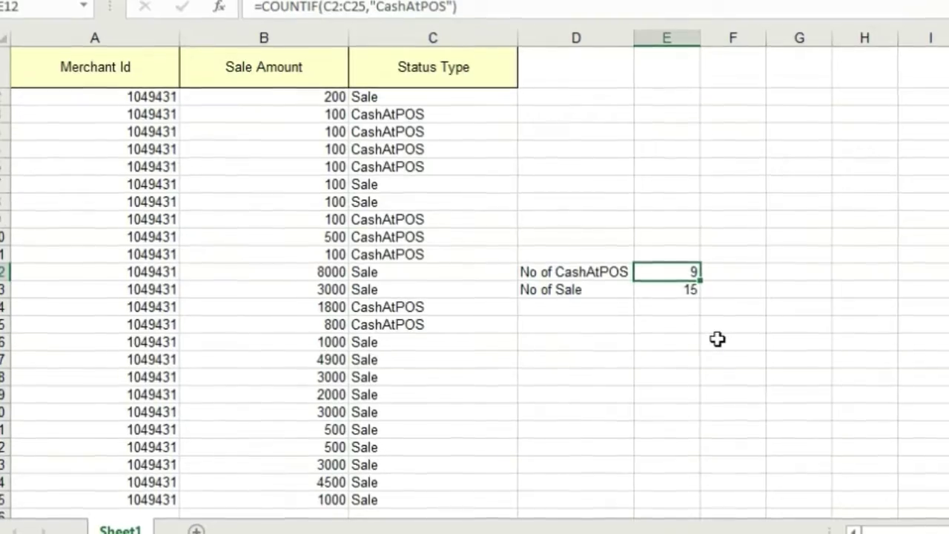
Edit E12's criteria from "CashAtPOS" to the wildcard "Cash*"; the count stays 9
key("F2")
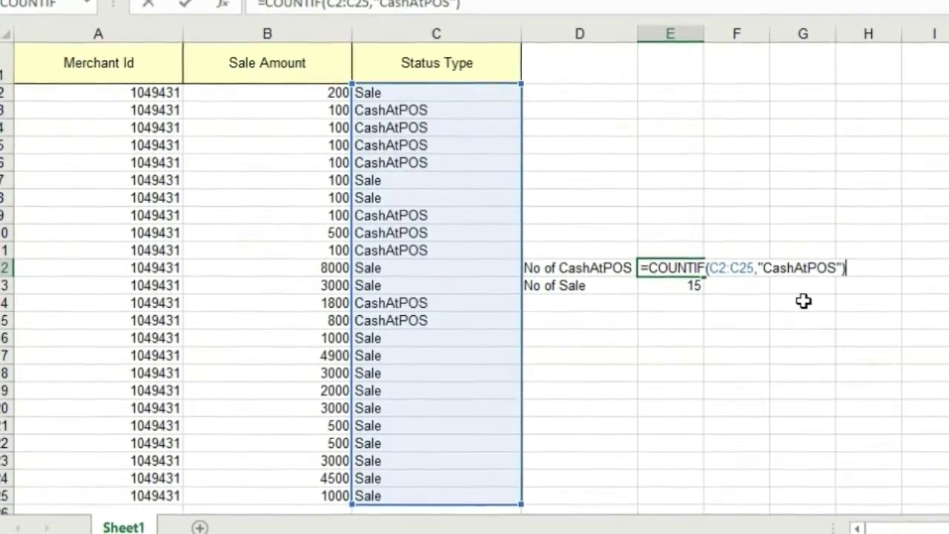
key("Left")
key("Left")
key("Left")
key("Left")
key("Left")
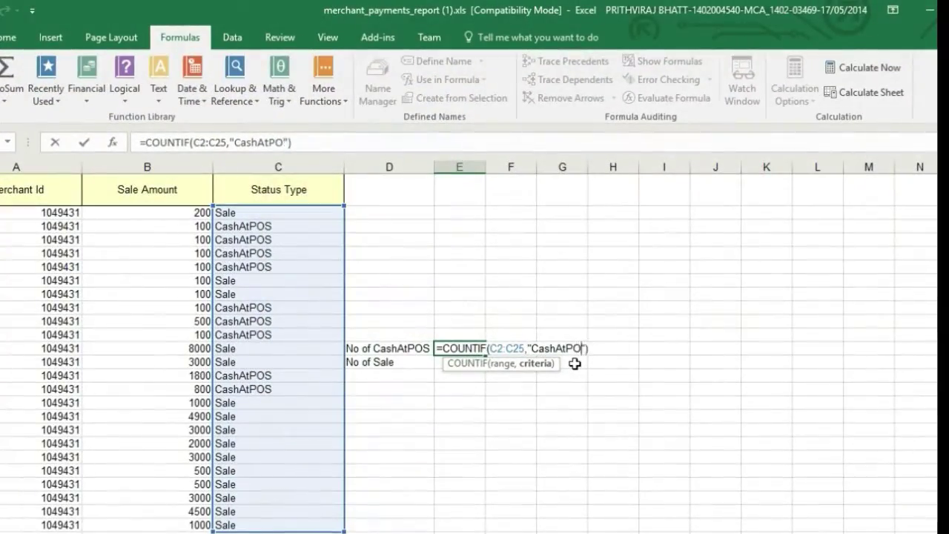
key("BackSpace")
key("BackSpace")
key("BackSpace")
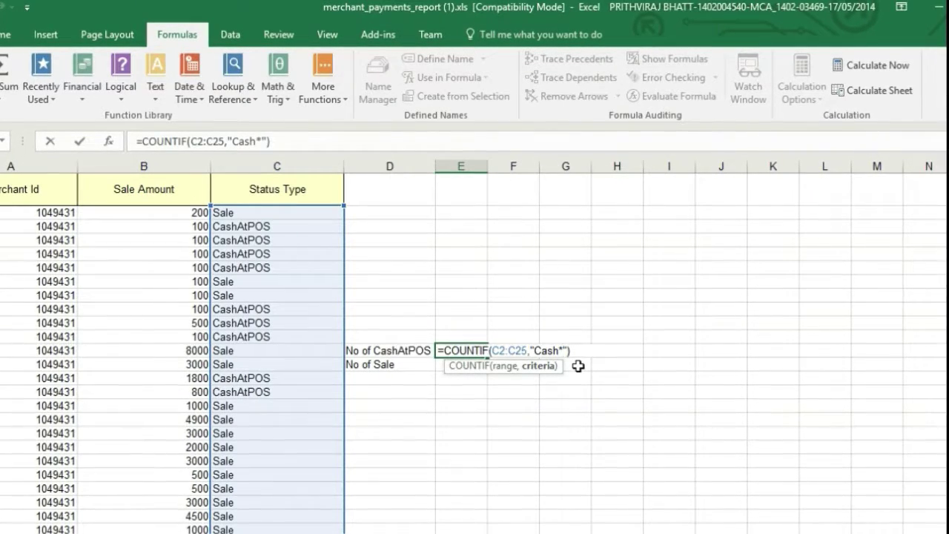
key("Right")
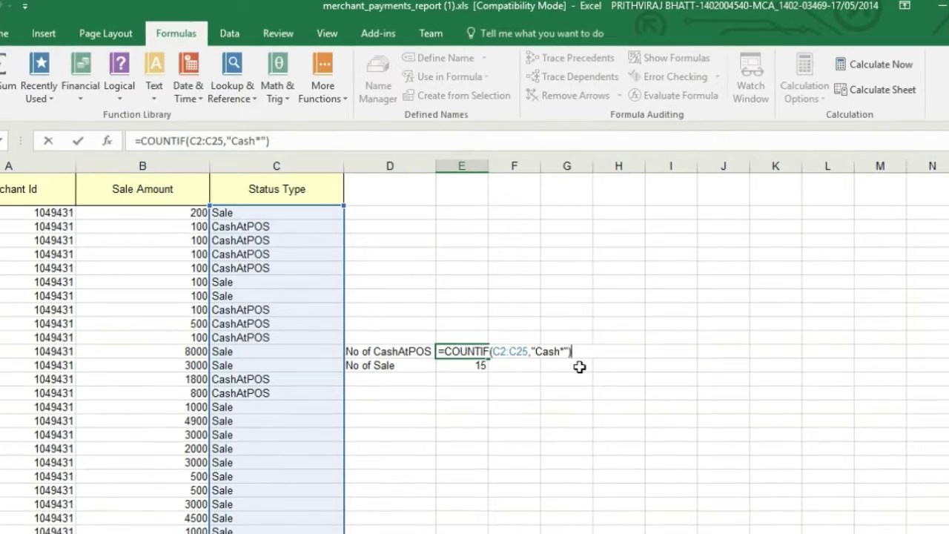
key("Return")
key("Up")
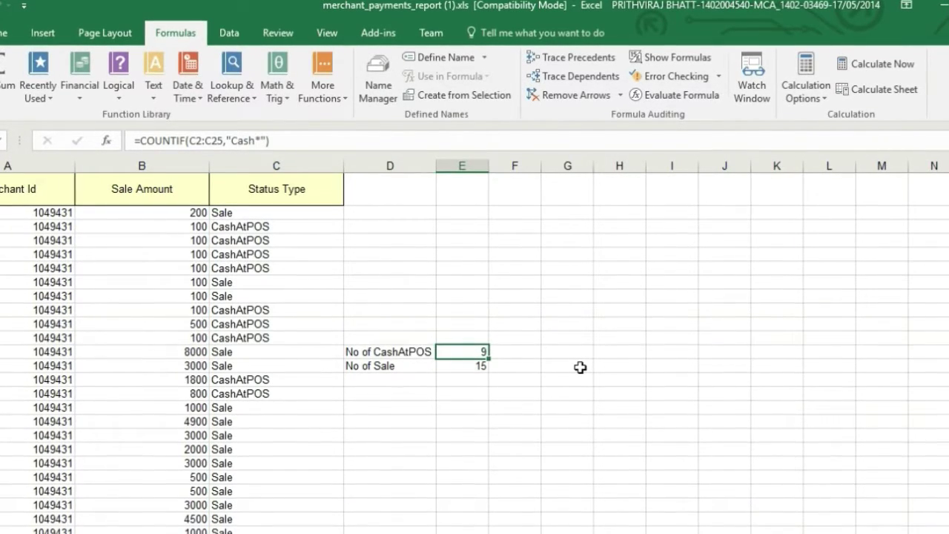
Retype the 2000 sale row's status as 'Cash nfkhfkv', raising the Cash* count to 10
scroll(460, 363, "down", 2)
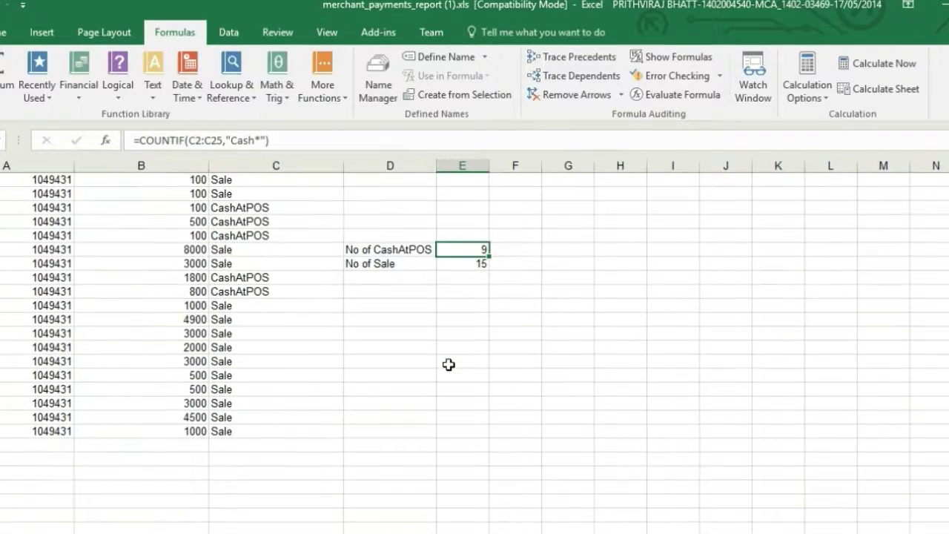
left_click(219, 346)
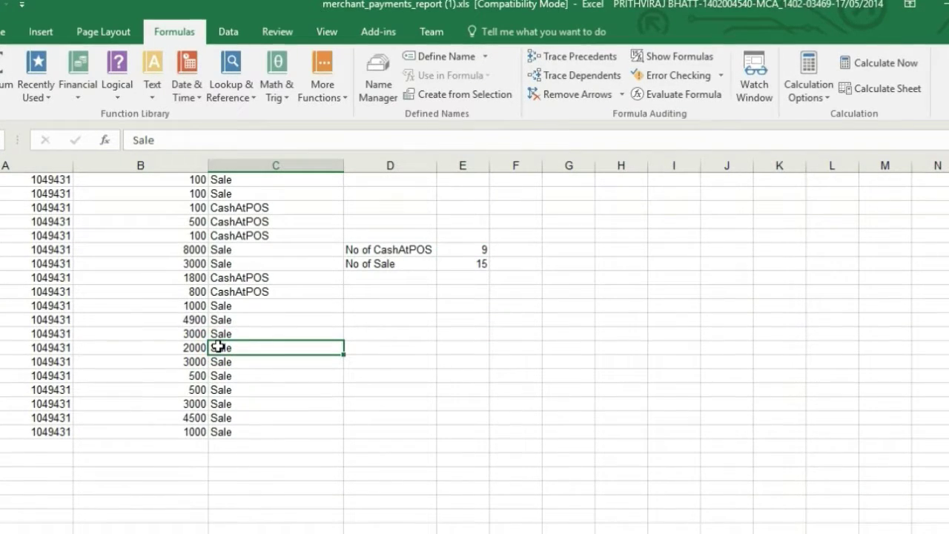
key("BackSpace")
type("Cash")
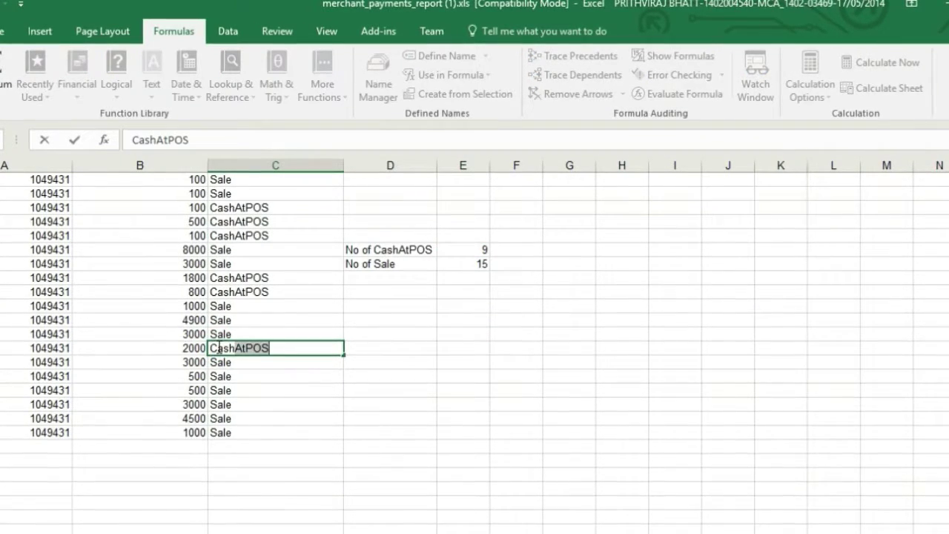
type(" nfkhfkv")
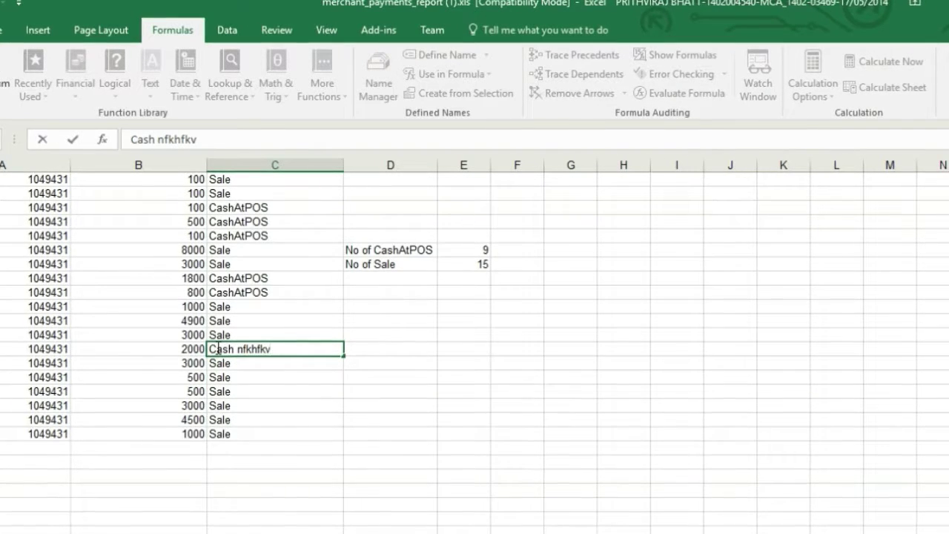
left_click(467, 250)
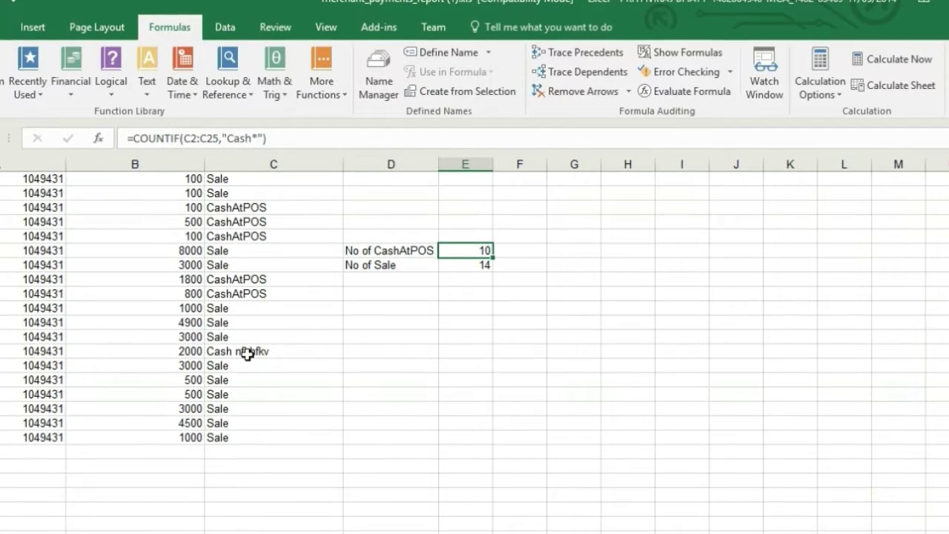
double_click(471, 251)
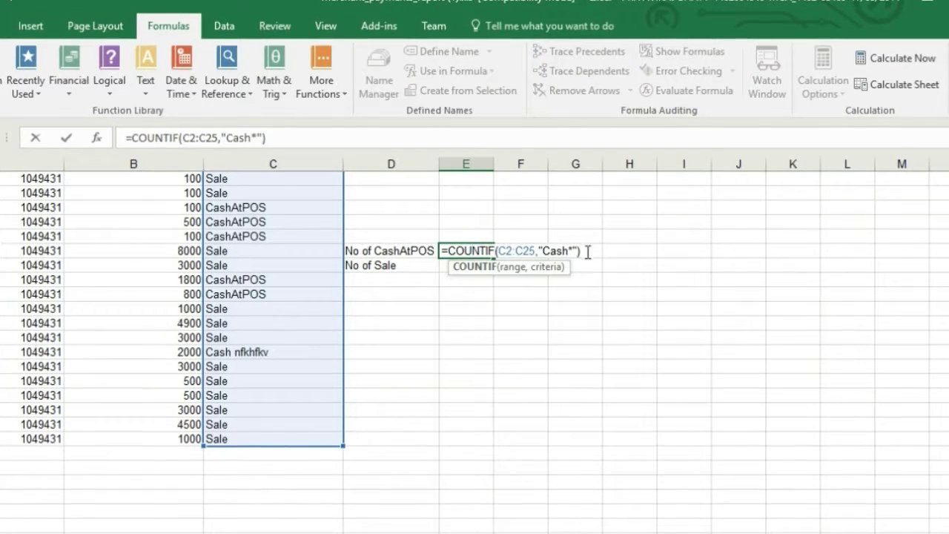
left_click(430, 296)
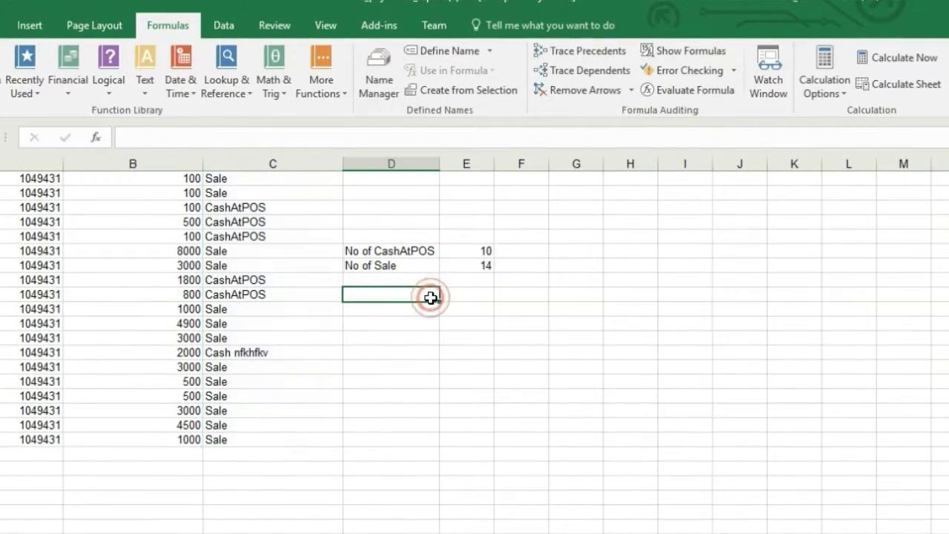
left_click(483, 251)
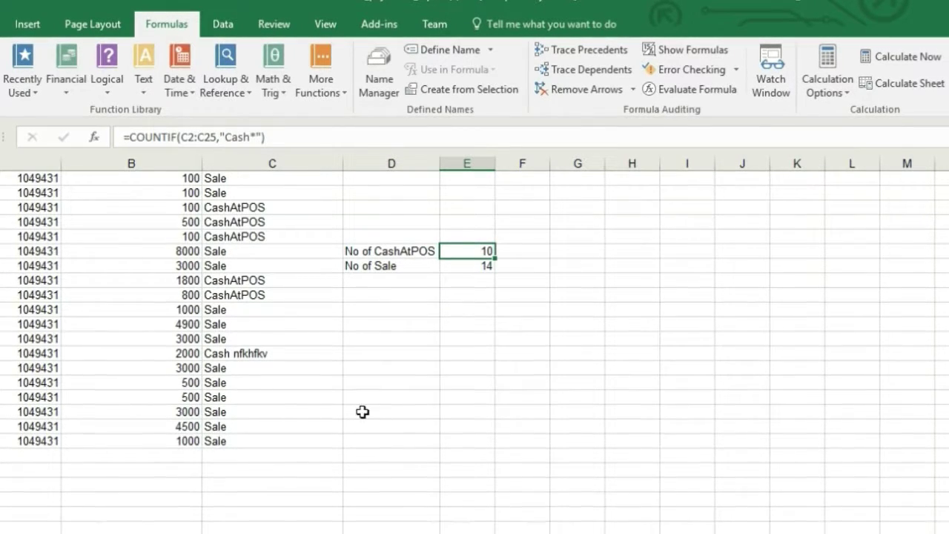
scroll(178, 420, "up", 3)
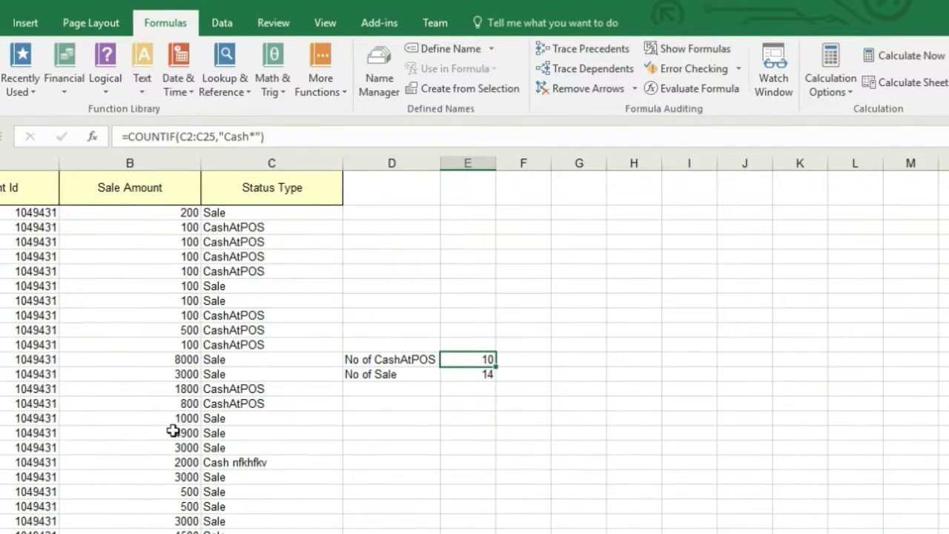
scroll(173, 431, "down", 1)
scroll(173, 430, "up", 2)
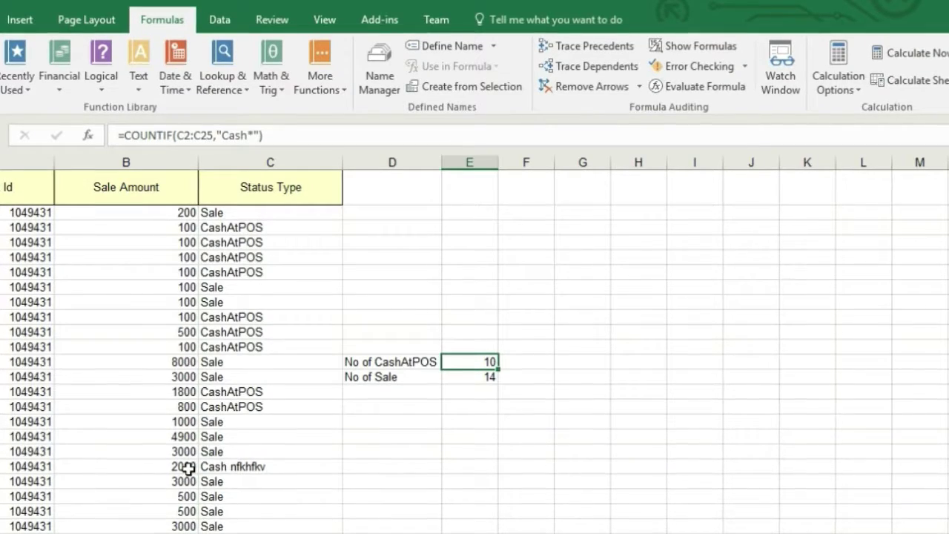
left_click(381, 451)
Enter the label 'Sale amt higher than 2000' and autofit column D to fit it
type("Tra")
key("BackSpace")
key("BackSpace")
key("BackSpace")
type("Sale amt higher tah")
key("BackSpace")
key("BackSpace")
type("han ")
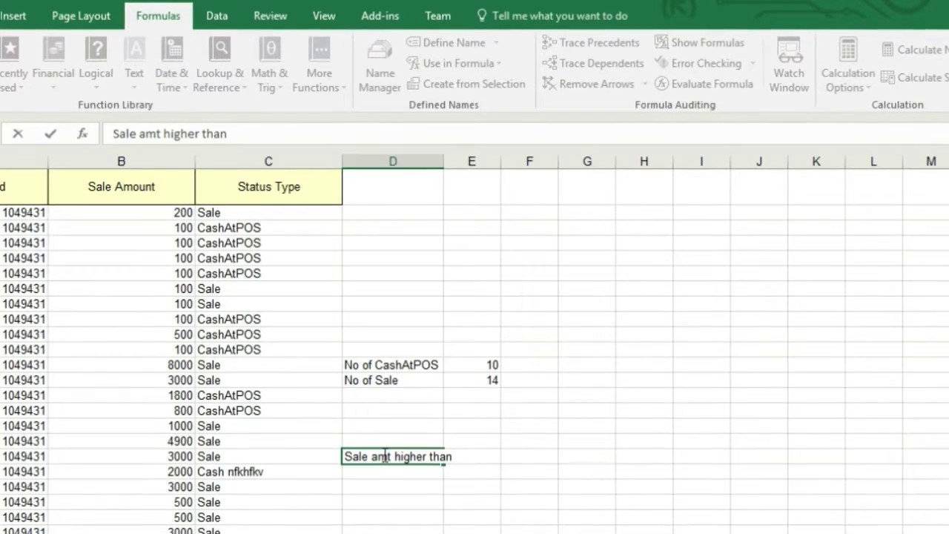
type("2000")
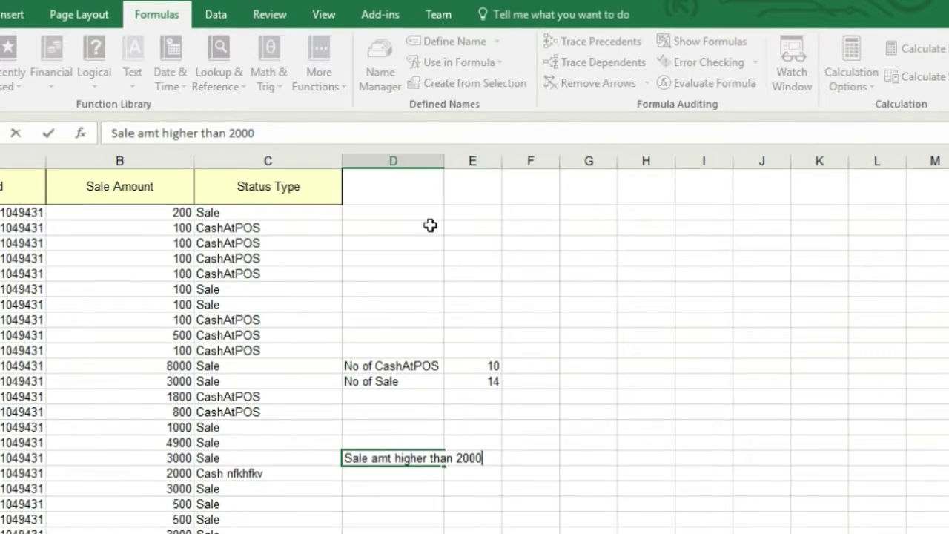
double_click(444, 159)
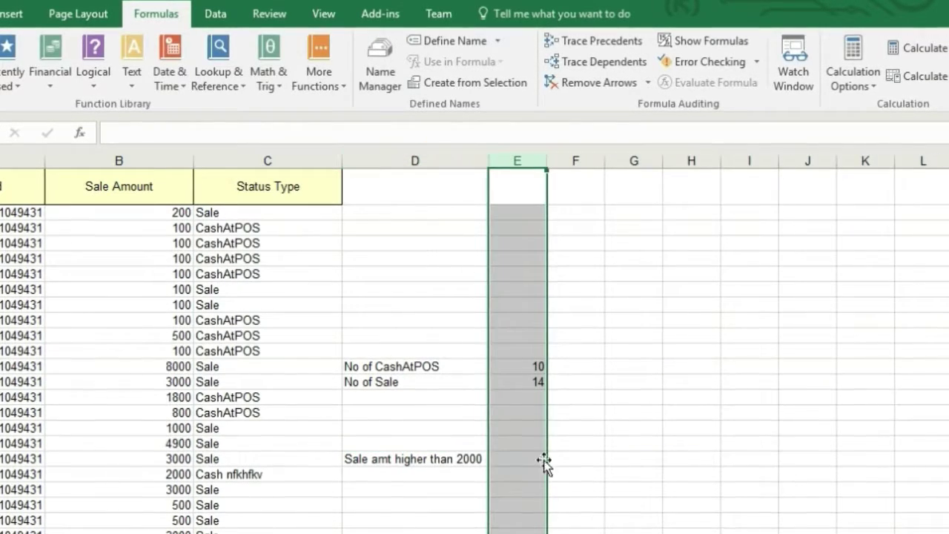
left_click(515, 459)
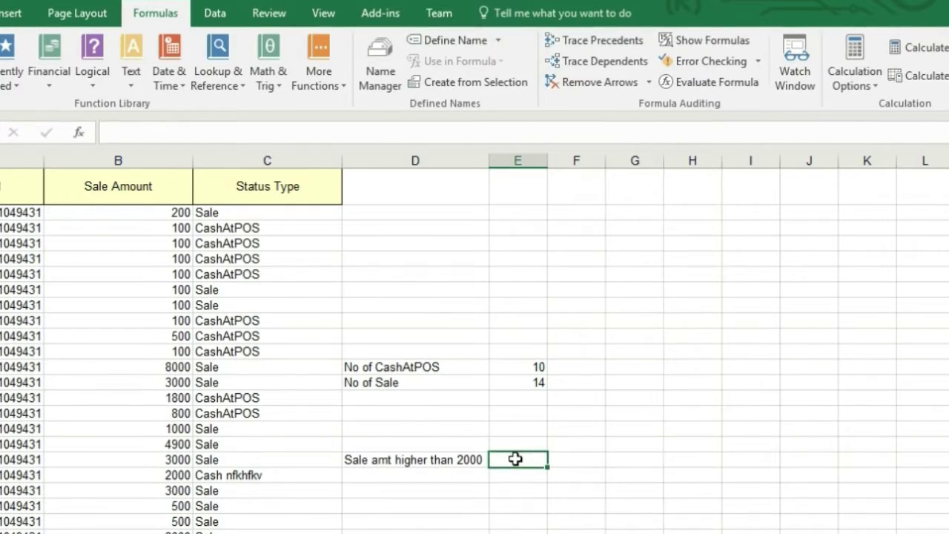
Enter =COUNTIF(B2:B25,">2000") beside the label, counting 7 sales above 2000
type("=cou")
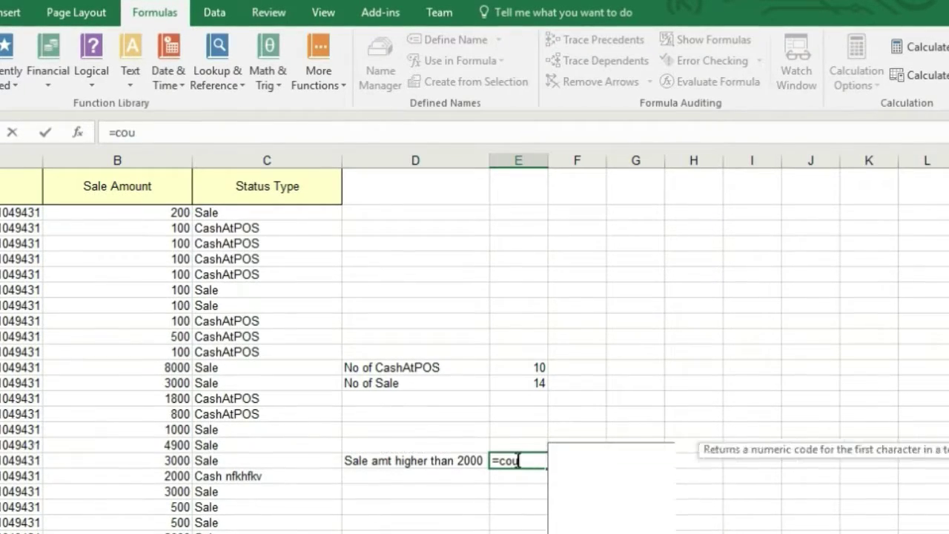
type("nt")
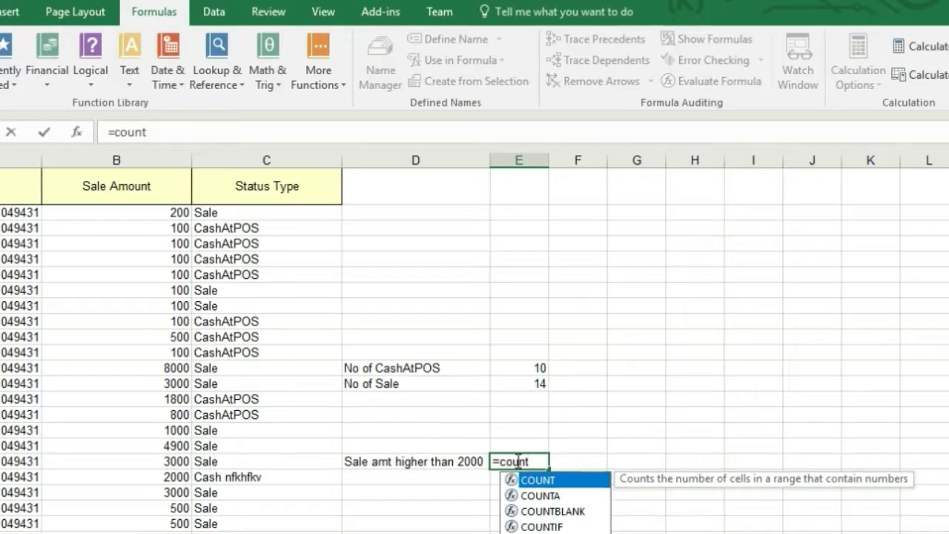
type("if")
key("Tab")
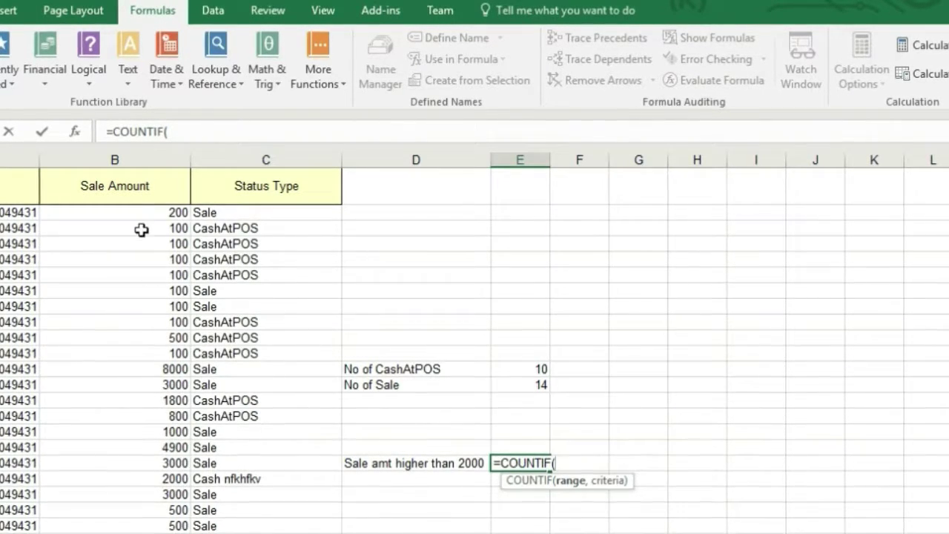
left_click_drag(141, 208, 141, 528)
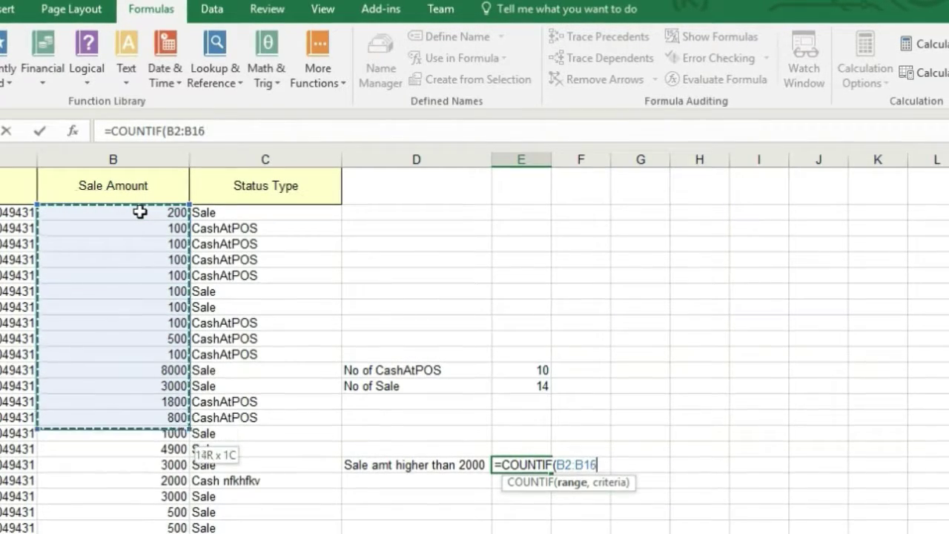
key("shift+Down")
key("shift+Down")
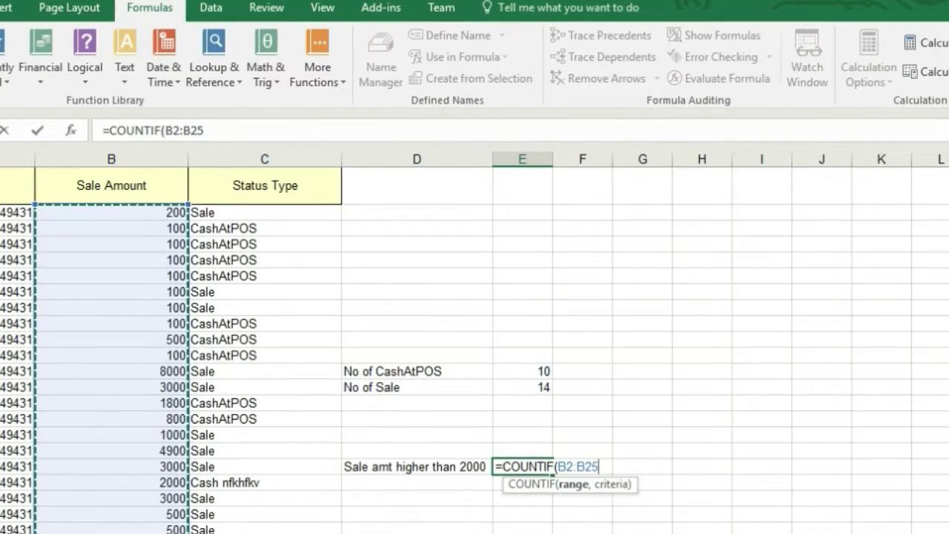
type(",")
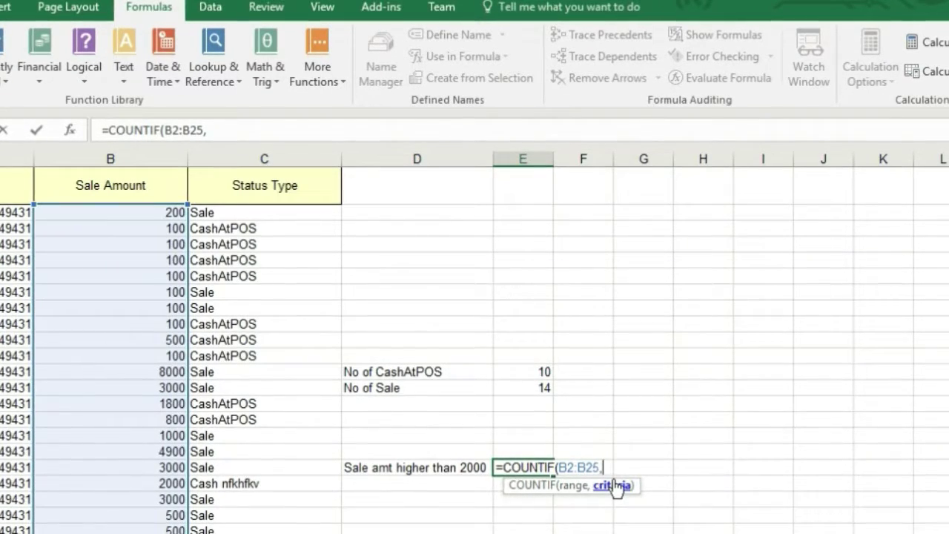
type("\"")
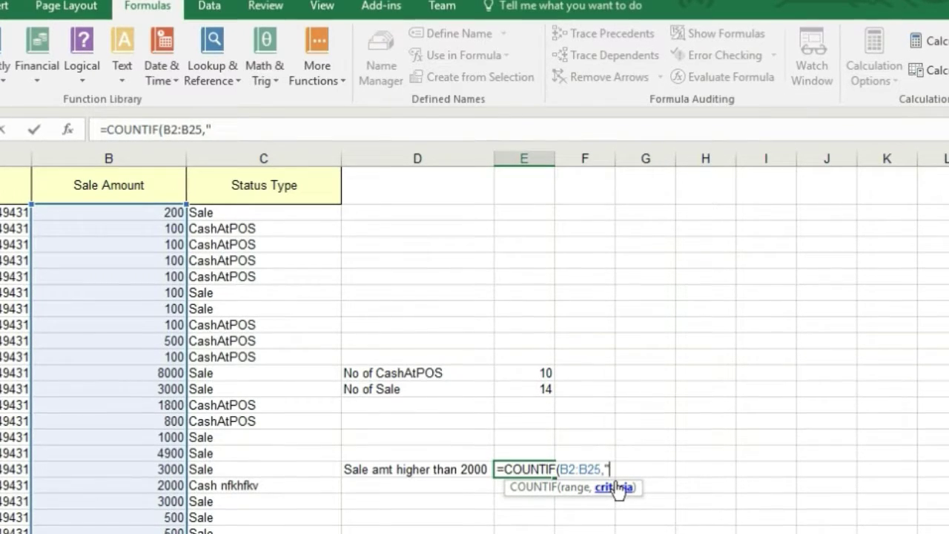
type(">2000\")")
key("Return")
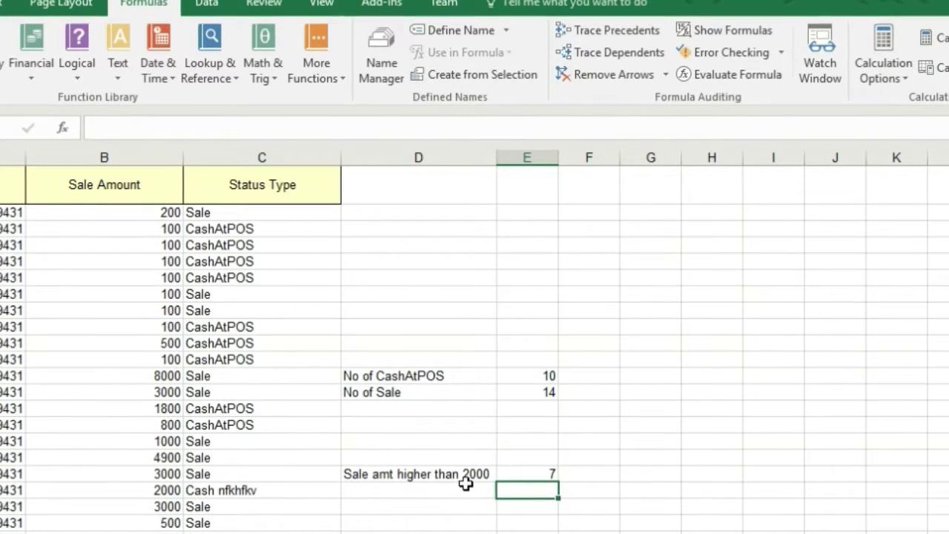
left_click(153, 376)
left_click(161, 393)
left_click(165, 460)
left_click(164, 477)
left_click(159, 510)
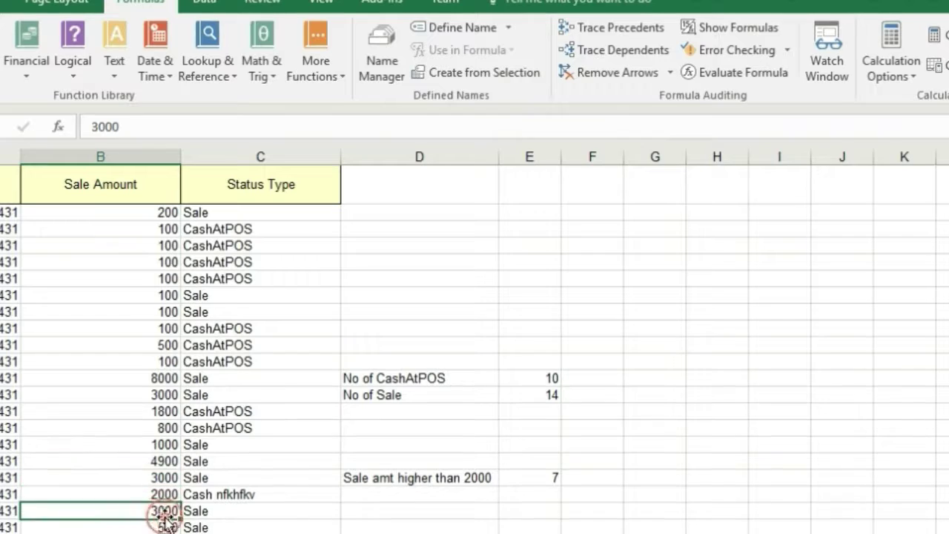
key("Down")
key("Down")
left_click(549, 482)
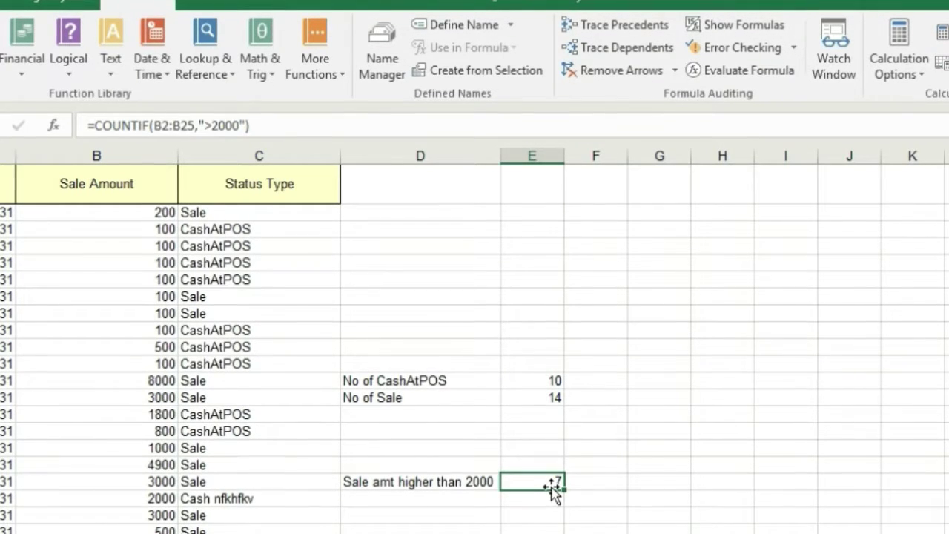
double_click(216, 126)
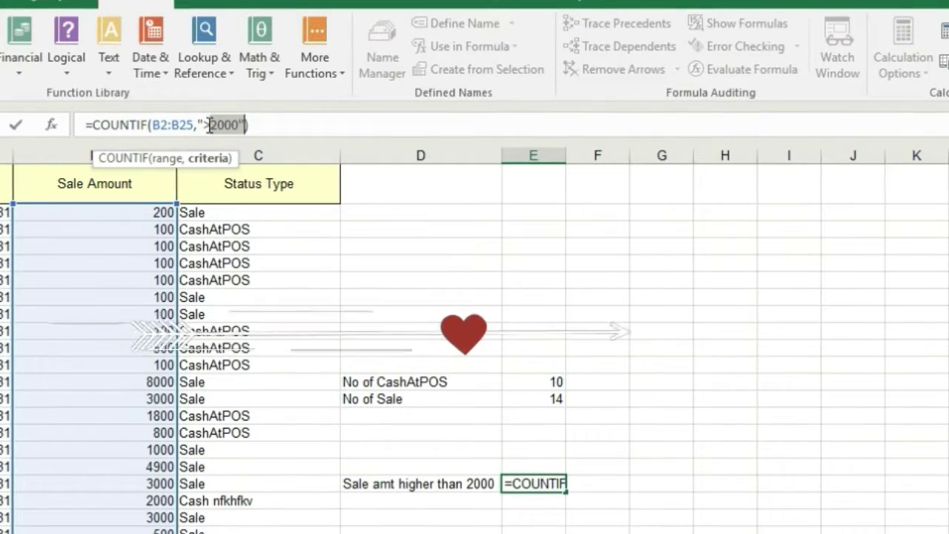